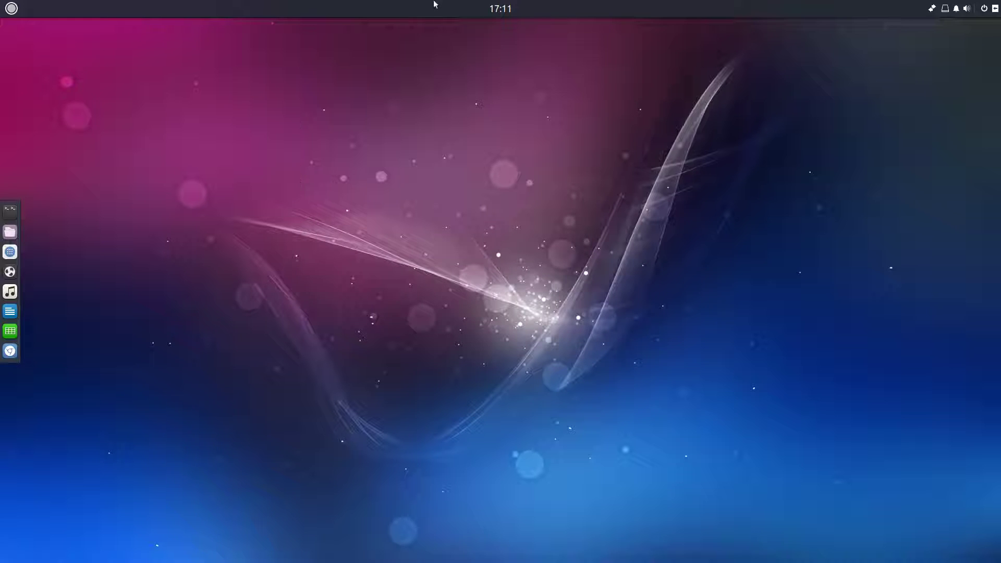
pyautogui.click(499, 13)
pyautogui.click(931, 8)
pyautogui.click(821, 4)
pyautogui.click(12, 357)
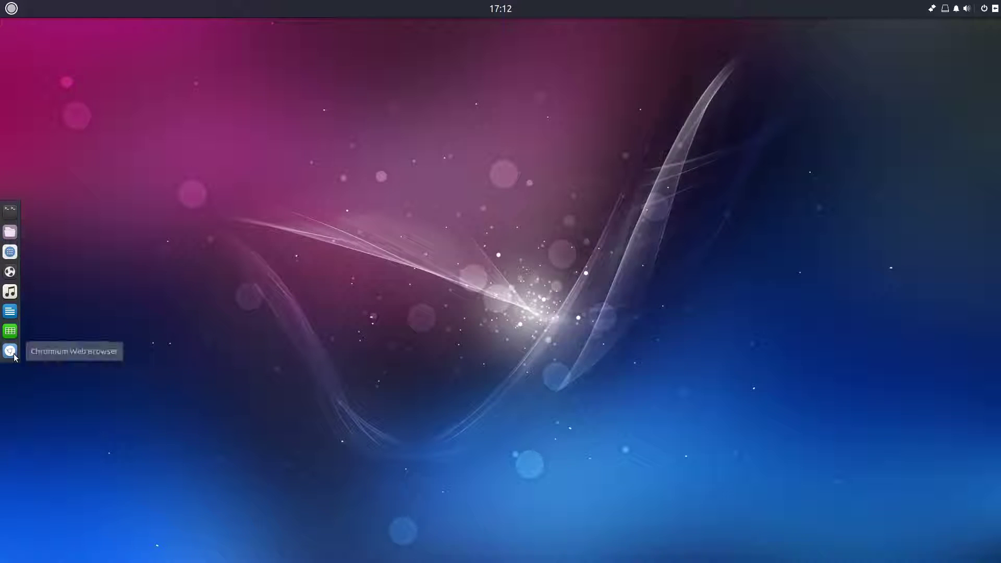
# Step: Show the Internet applications in the desktop's application menu, then close the menu
pyautogui.click(20, 11)
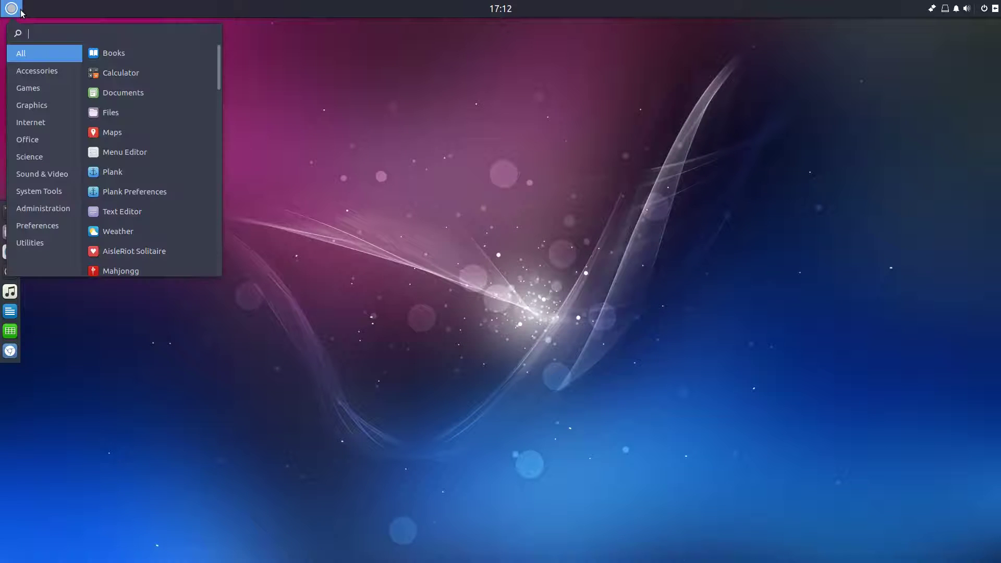
pyautogui.click(35, 126)
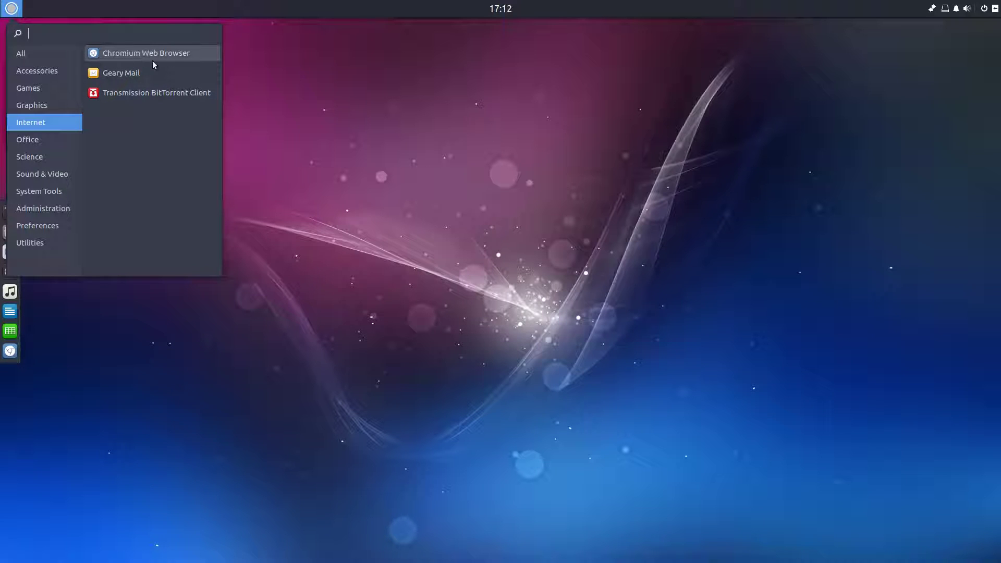
pyautogui.click(350, 75)
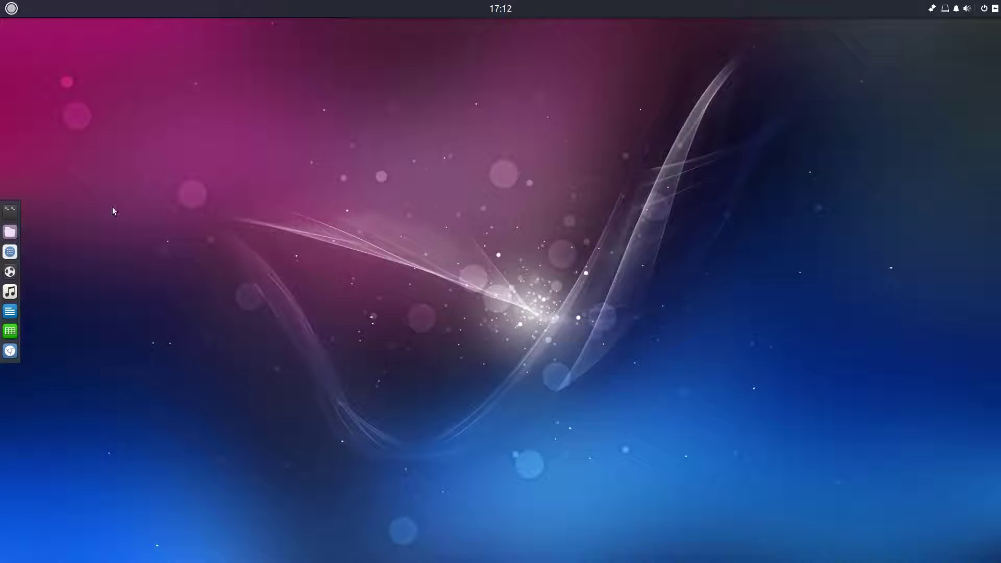
# Step: Open the Software store from the dock, dismiss its welcome message and minimize the window
pyautogui.click(12, 252)
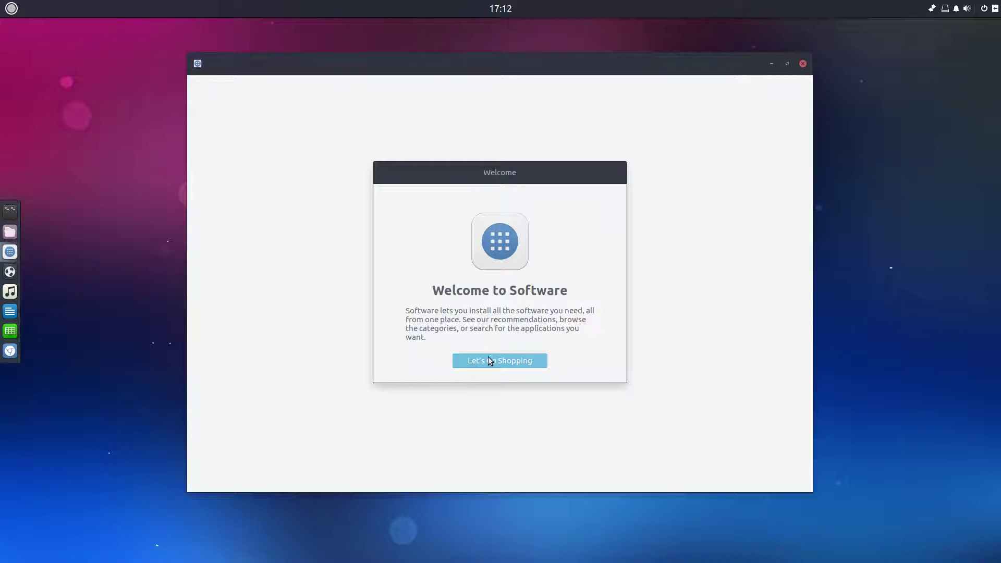
pyautogui.click(499, 361)
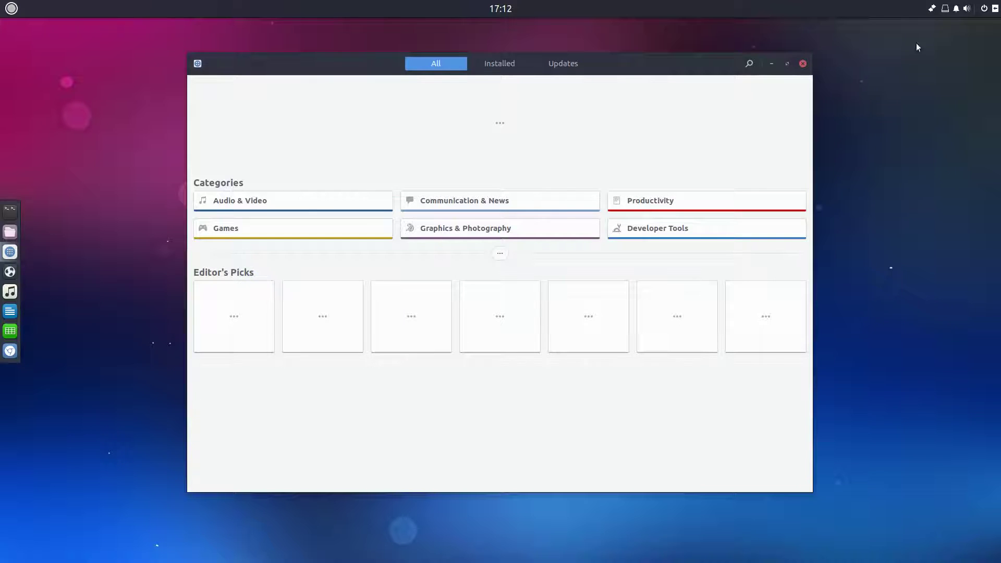
pyautogui.click(772, 62)
# Step: Open Weather from the Accessories applications, move its window nearer the screen centre to view the forecast, and close it
pyautogui.click(13, 8)
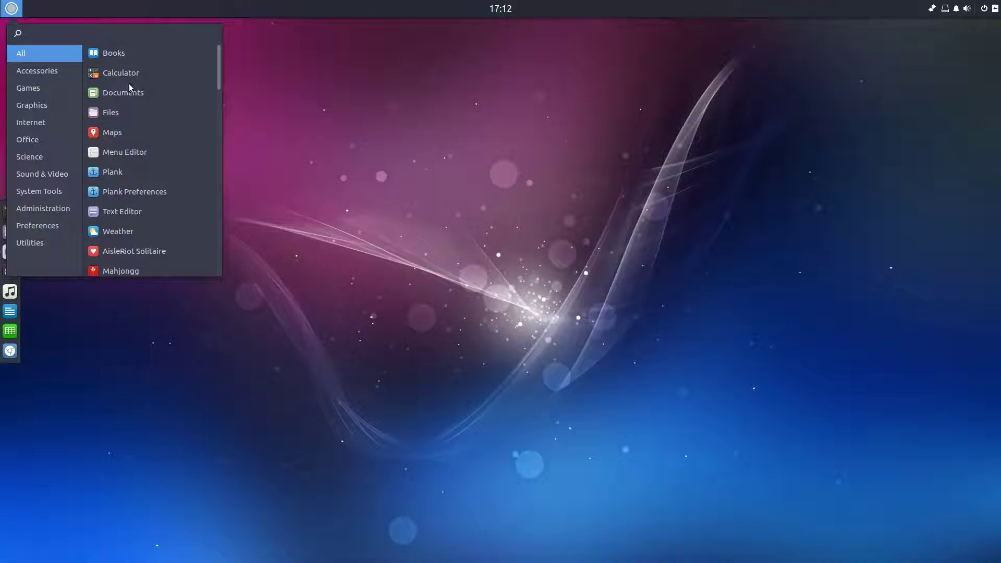
pyautogui.scroll(-4, 147, 146)
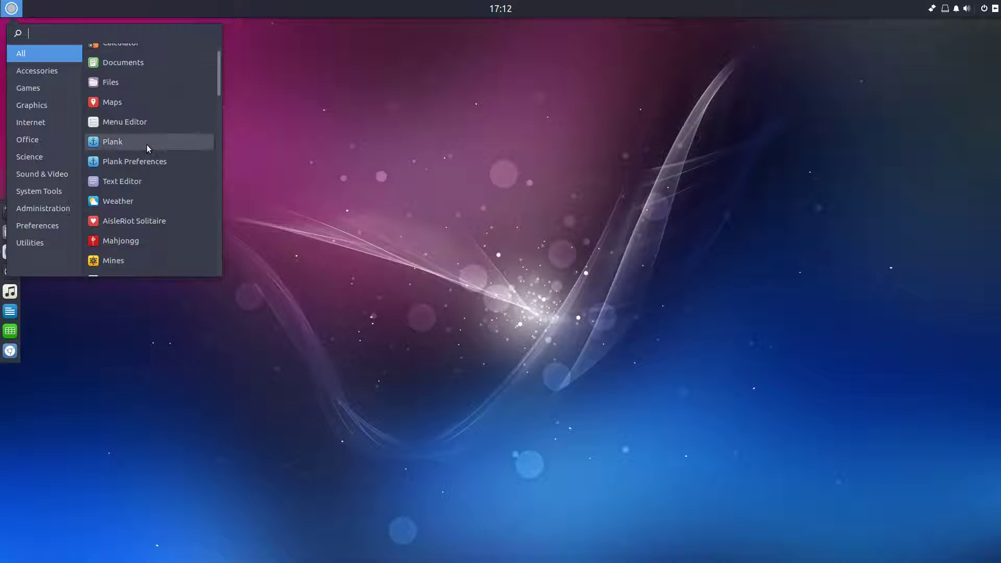
pyautogui.click(51, 73)
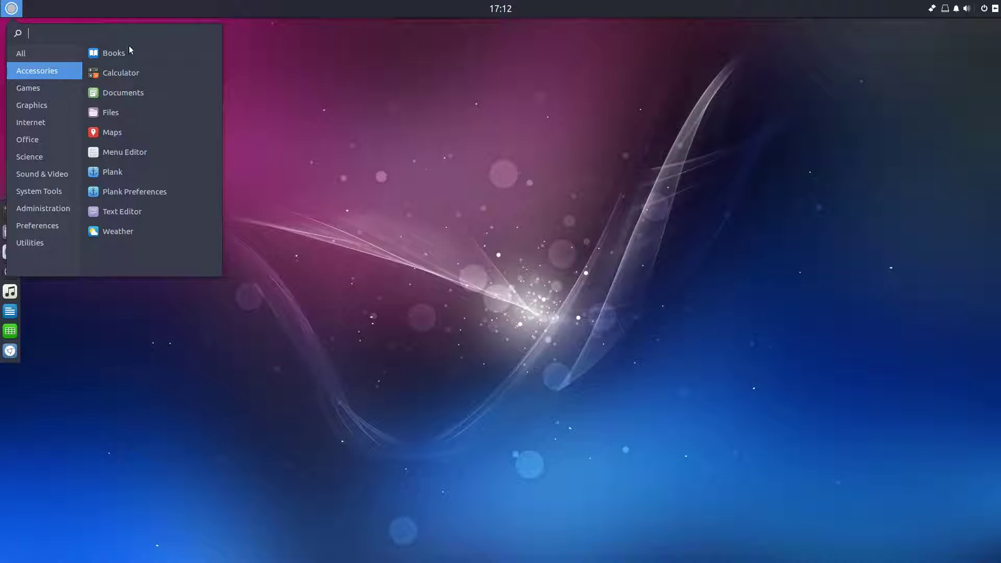
pyautogui.click(124, 235)
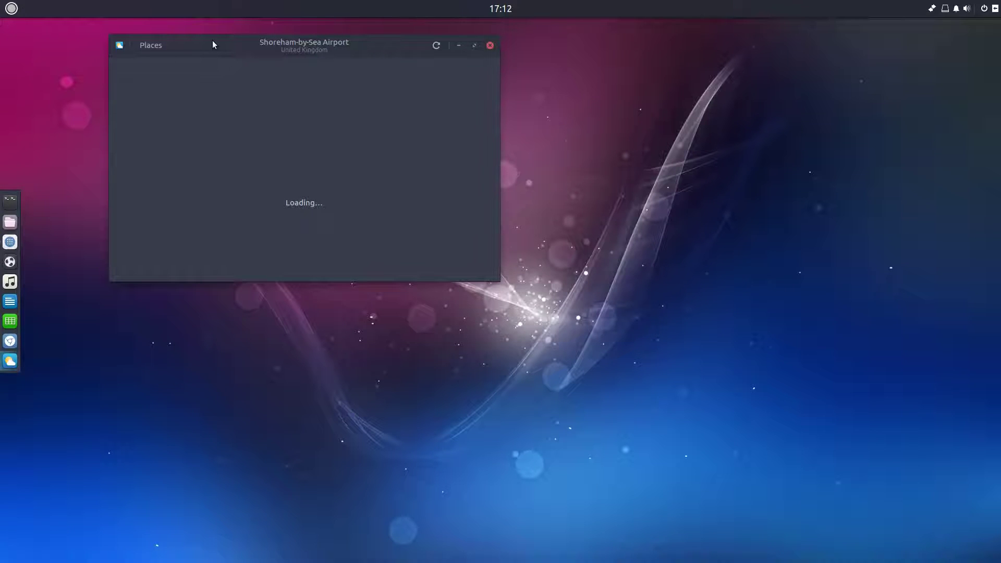
pyautogui.moveTo(211, 41); pyautogui.dragTo(384, 119)
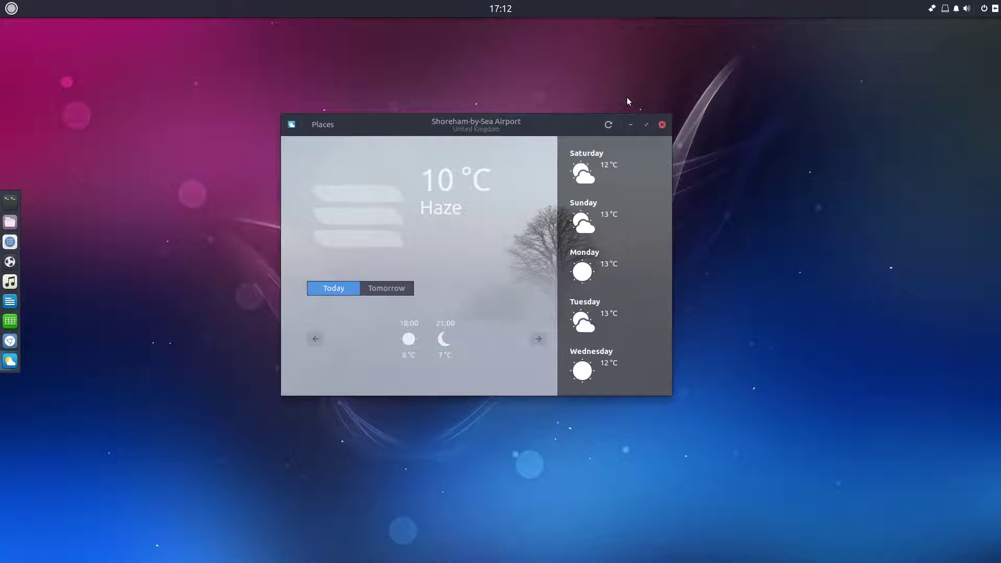
pyautogui.click(662, 125)
# Step: Browse the Accessories, Games, Graphics, Internet and Office application categories and launch LibreOffice Writer
pyautogui.click(11, 15)
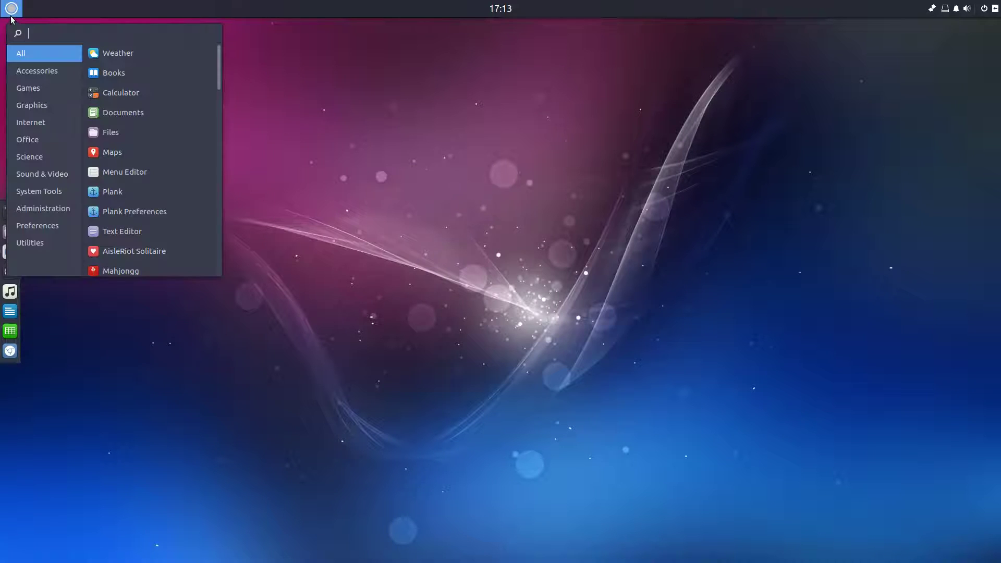
pyautogui.click(38, 70)
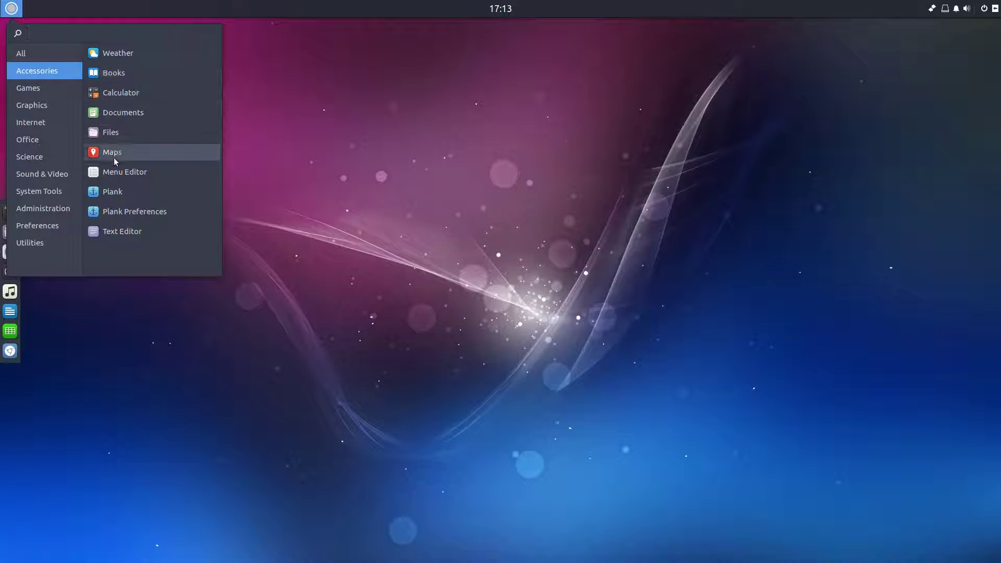
pyautogui.click(34, 89)
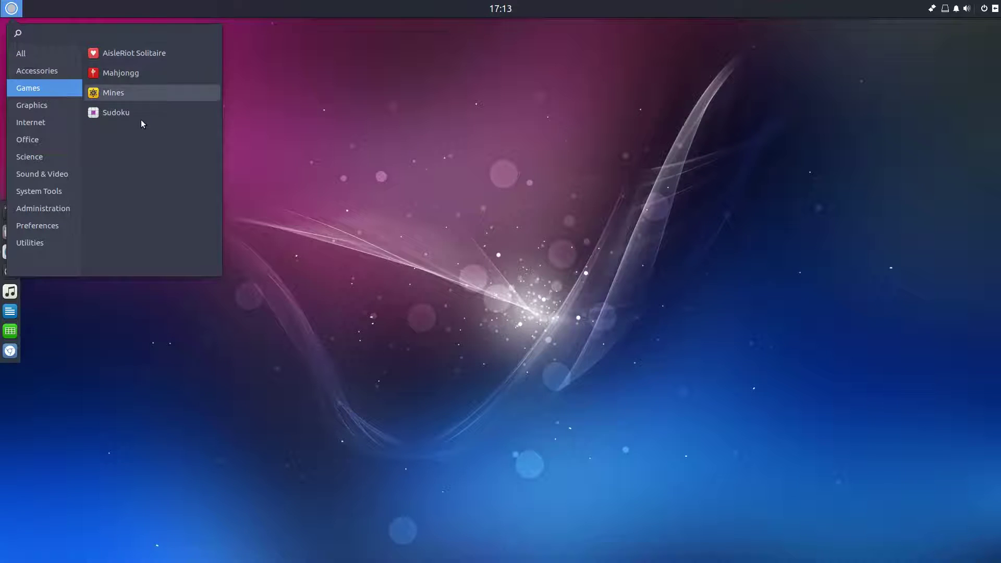
pyautogui.click(26, 104)
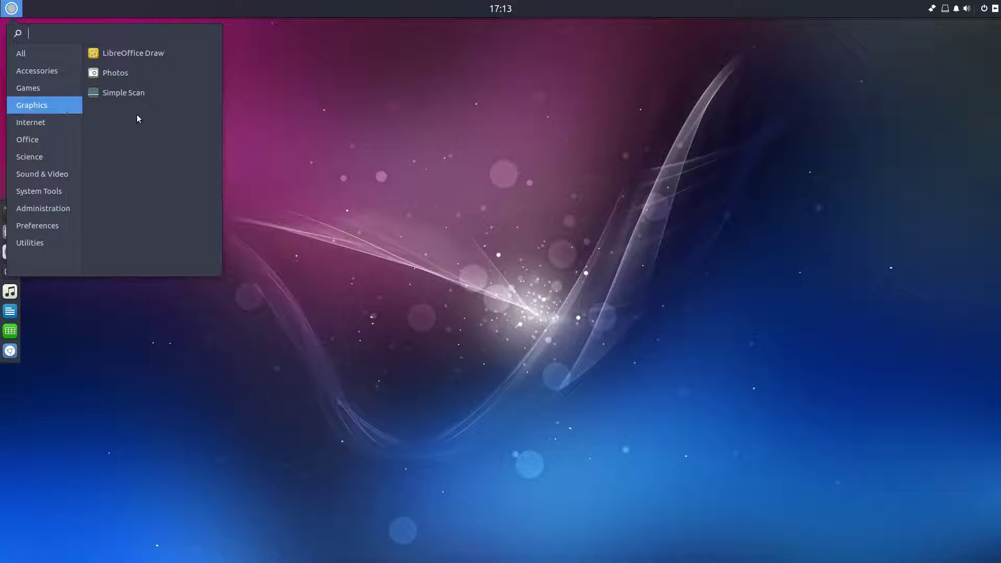
pyautogui.click(40, 124)
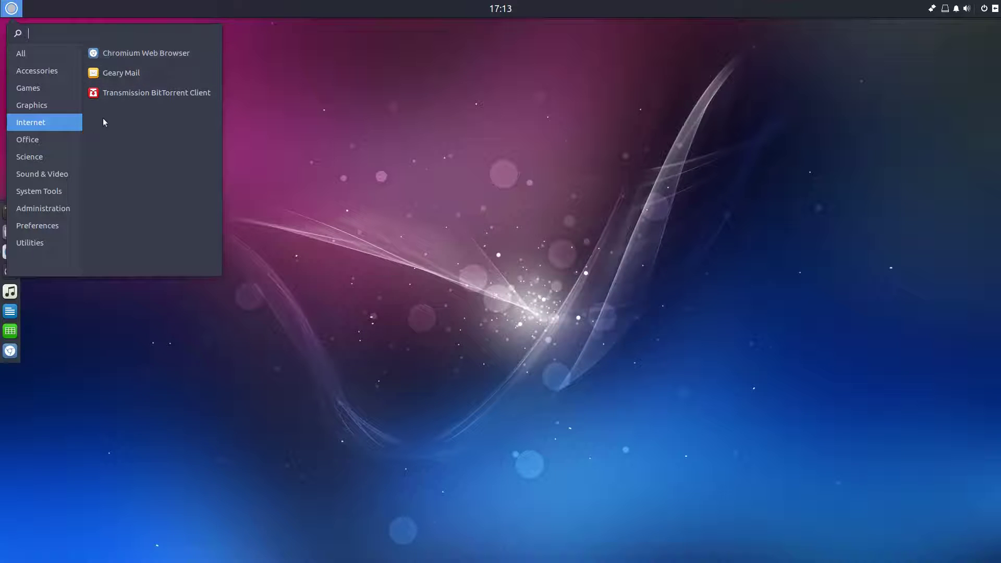
pyautogui.click(35, 137)
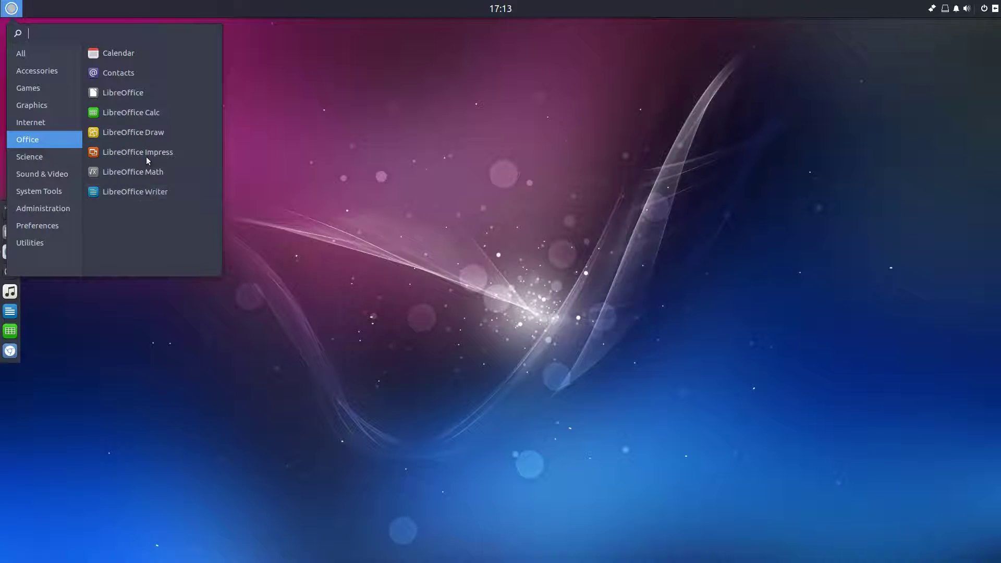
pyautogui.click(149, 191)
# Step: Look at the Science application category while Writer loads, and minimize the blank Writer document window
pyautogui.click(11, 8)
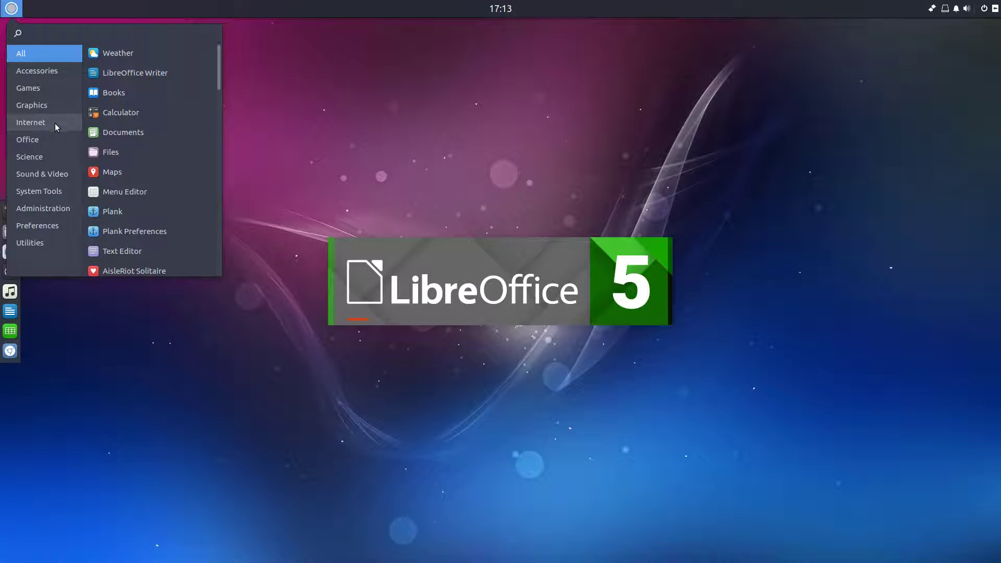
pyautogui.click(45, 160)
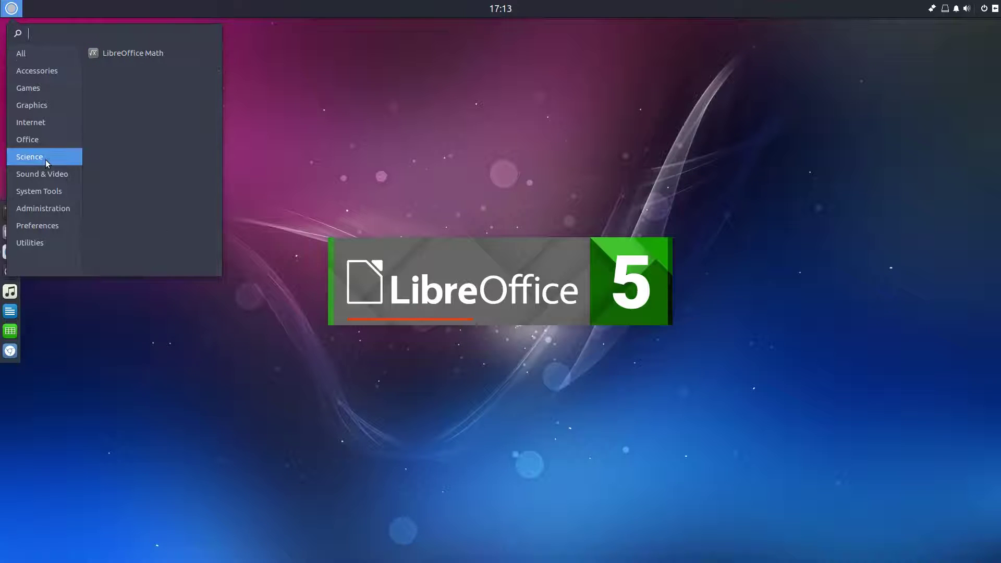
pyautogui.click(46, 174)
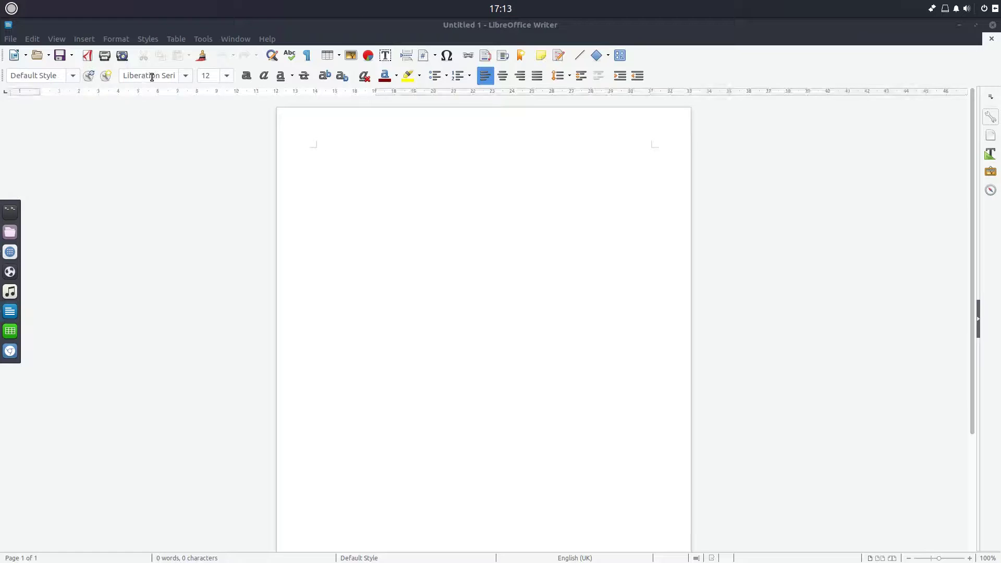
pyautogui.click(962, 23)
# Step: Examine the Sound & Video, System Tools, Administration, Preferences and Utilities application categories, and close the menu
pyautogui.click(11, 8)
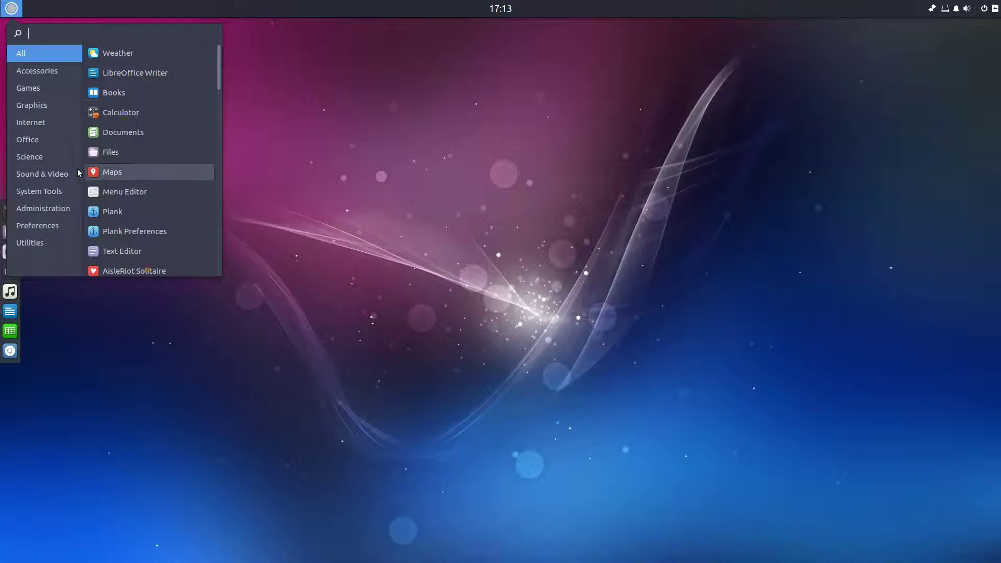
pyautogui.click(52, 173)
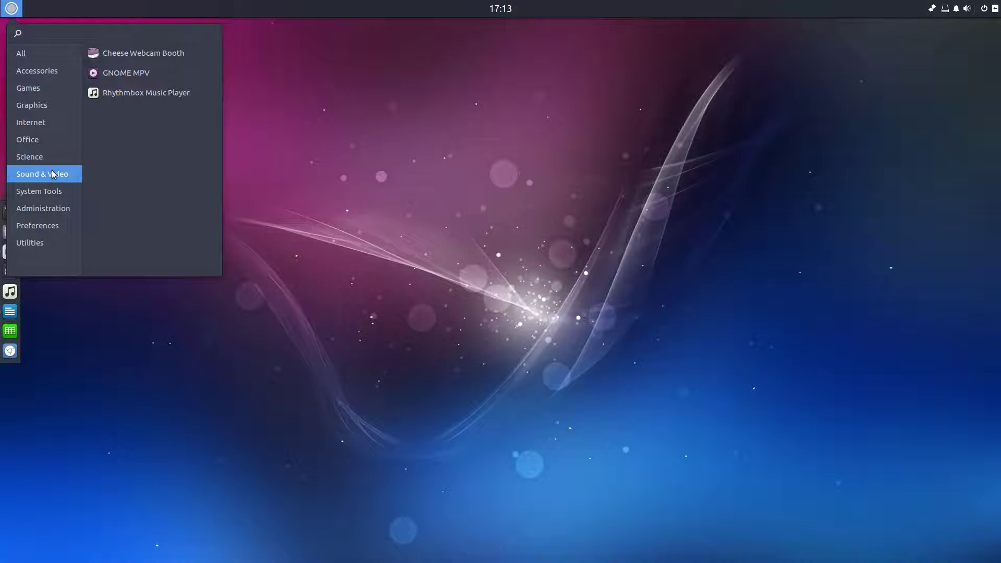
pyautogui.click(54, 196)
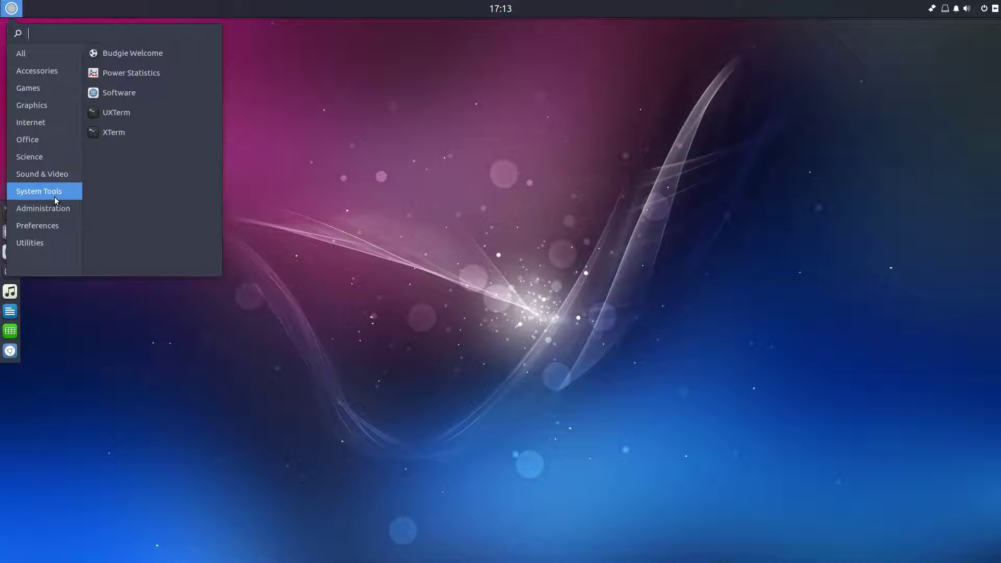
pyautogui.click(55, 209)
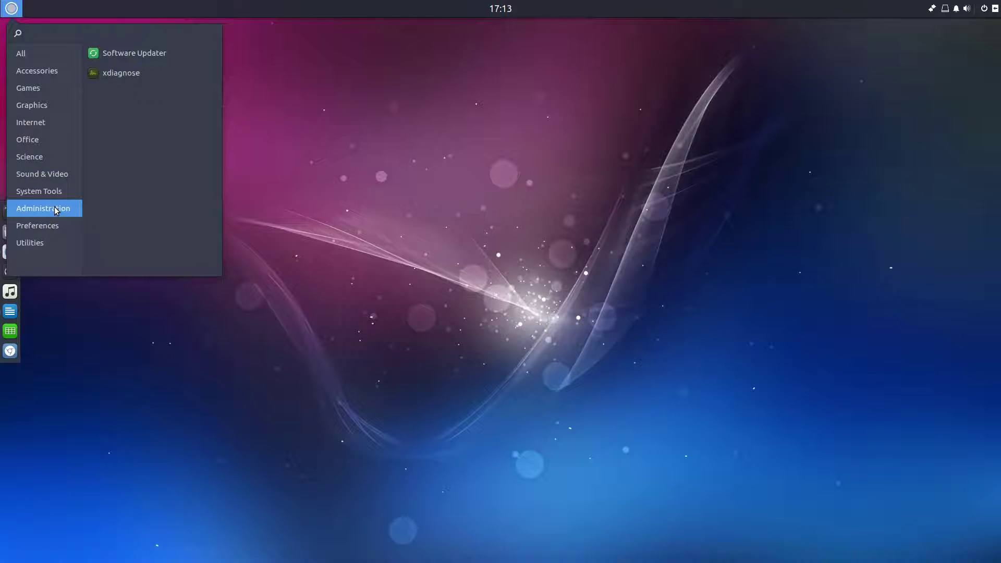
pyautogui.click(52, 220)
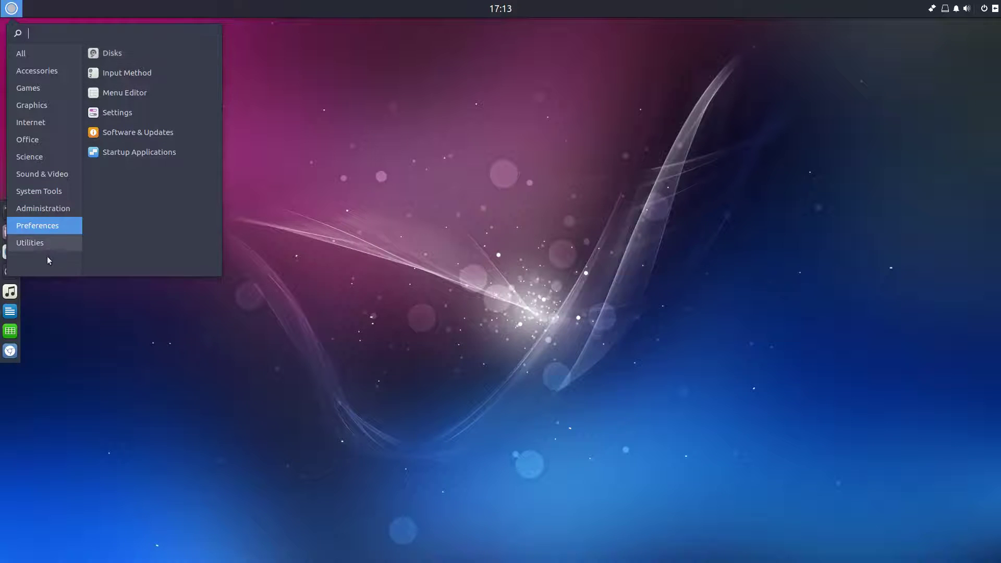
pyautogui.click(35, 241)
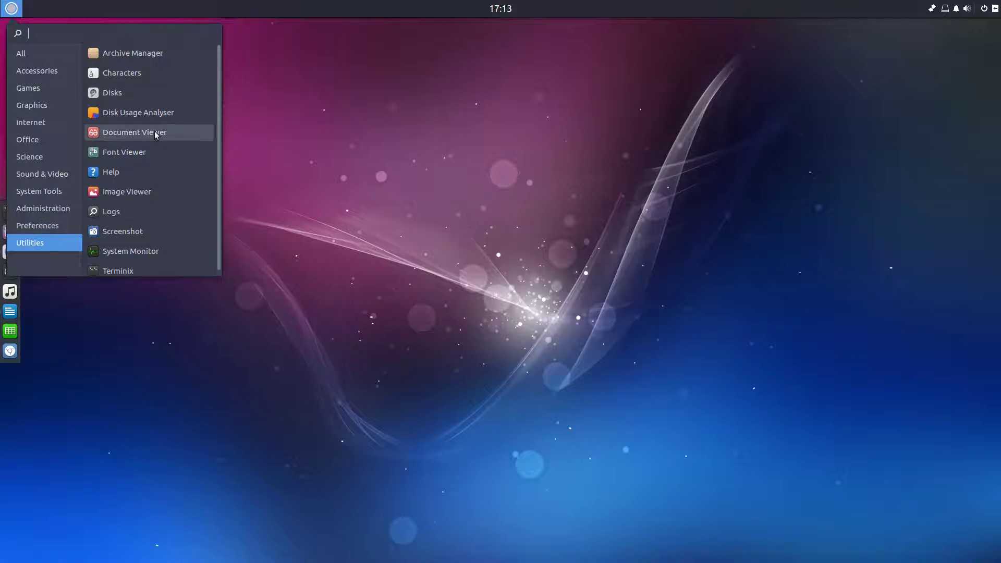
pyautogui.scroll(-1, 154, 135)
pyautogui.click(396, 102)
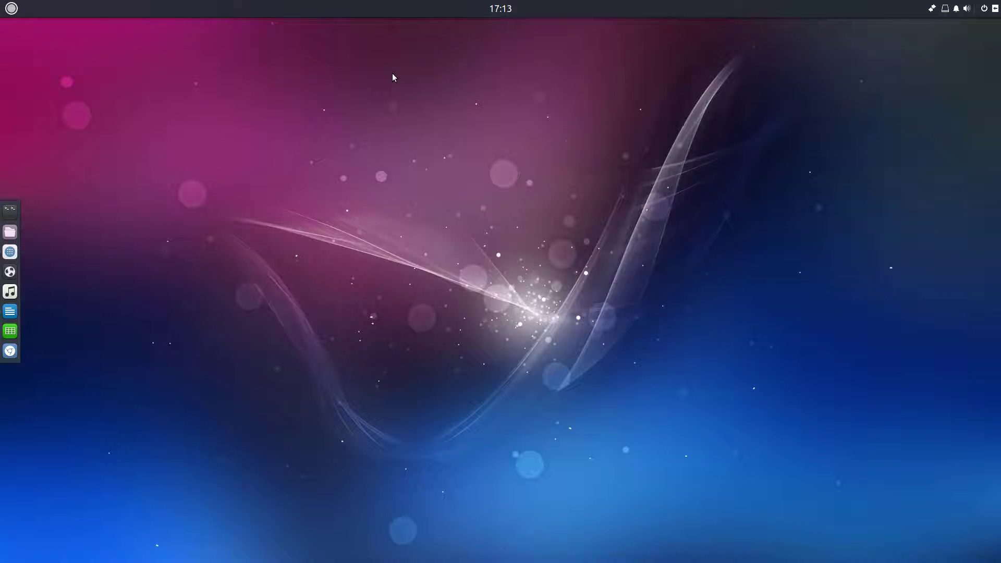
# Step: Open a terminal and install htop with "sudo apt-get install htop", entering the account password when asked
pyautogui.hotkey('ctrl', 'alt', 't')
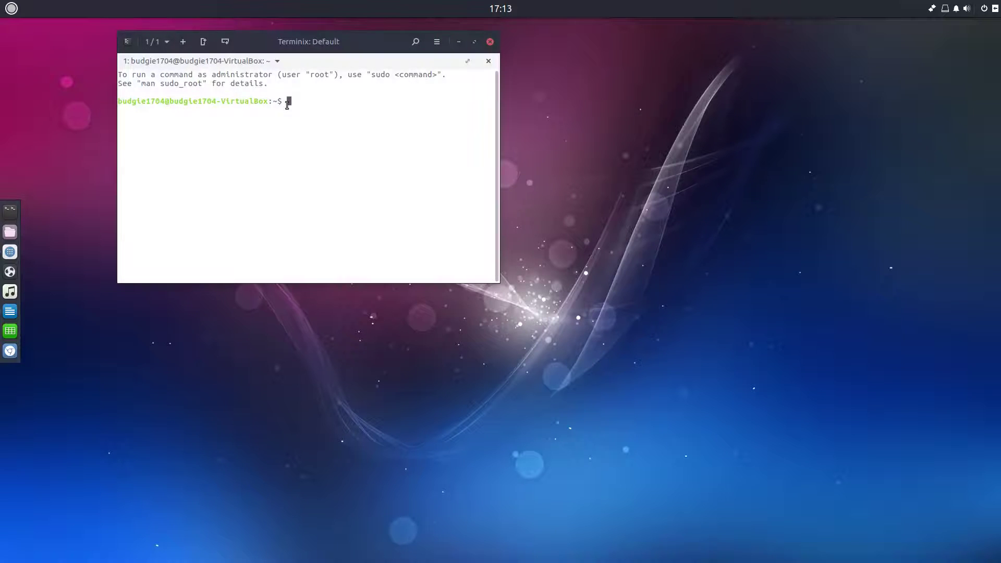
pyautogui.moveTo(285, 46); pyautogui.dragTo(357, 58)
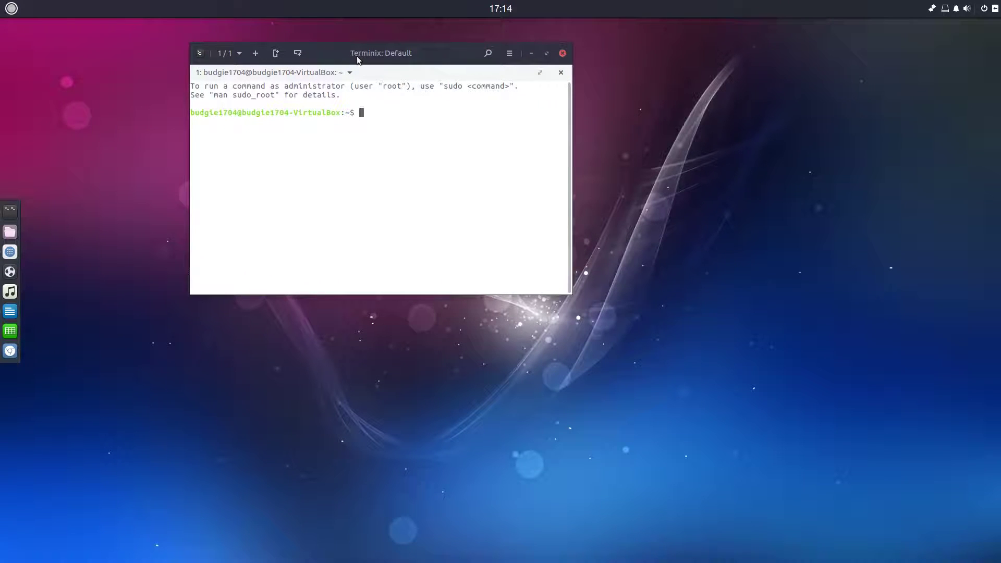
pyautogui.write('sudo apt-get install htop')
pyautogui.press('Return')
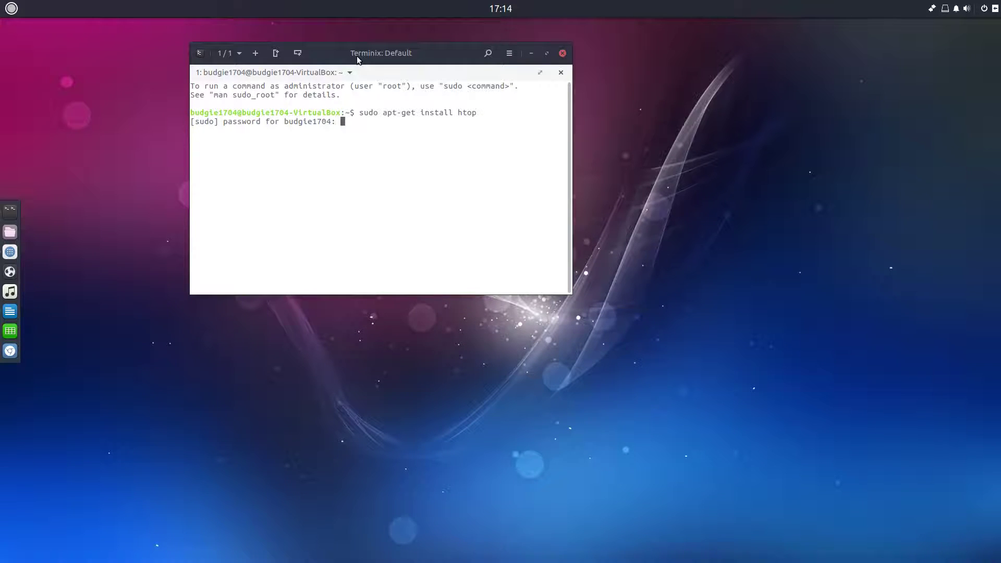
pyautogui.press('Return')
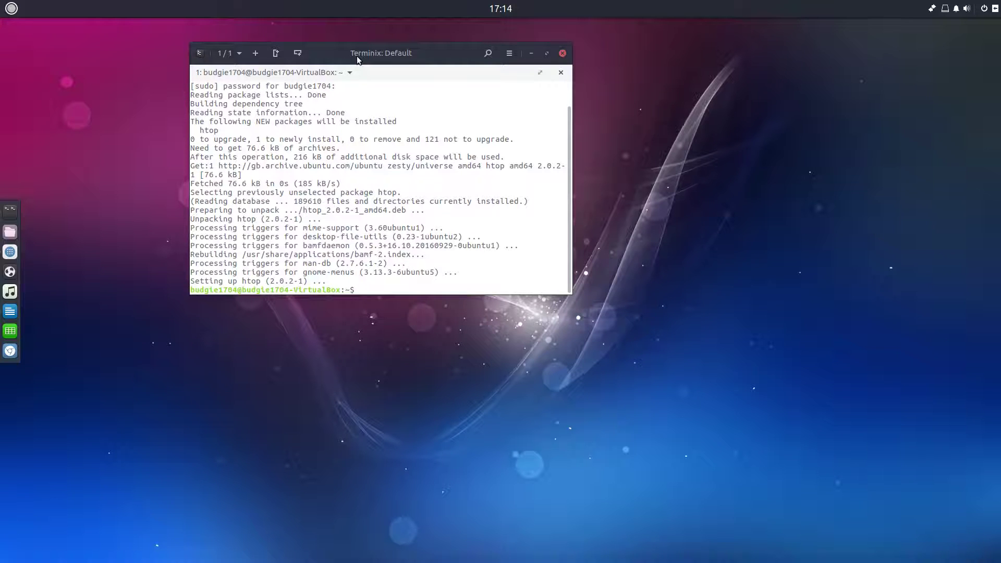
# Step: Run htop in the terminal to view processes and memory use, and move the window nearer the screen centre
pyautogui.write('htop')
pyautogui.press('Return')
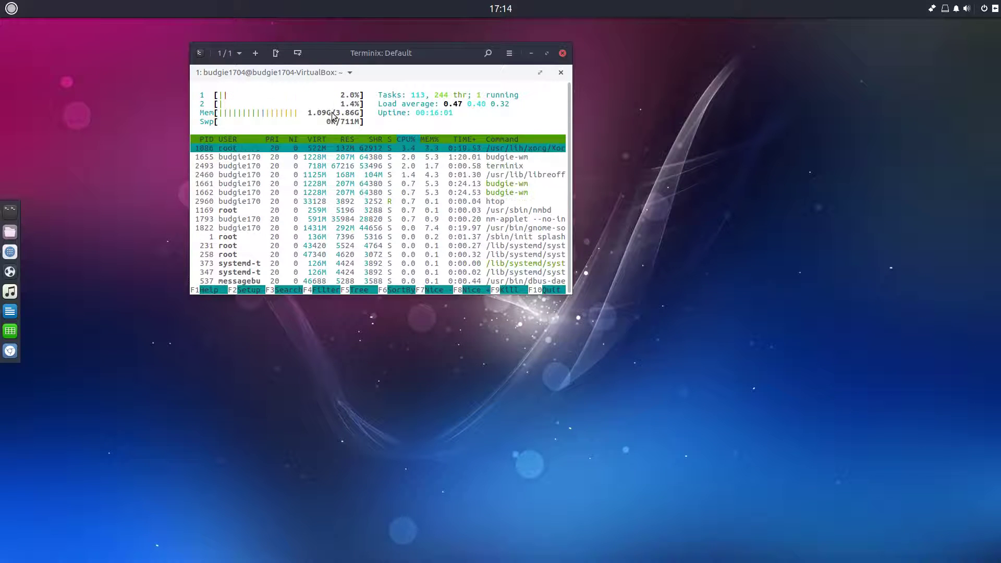
pyautogui.moveTo(360, 57); pyautogui.dragTo(447, 66)
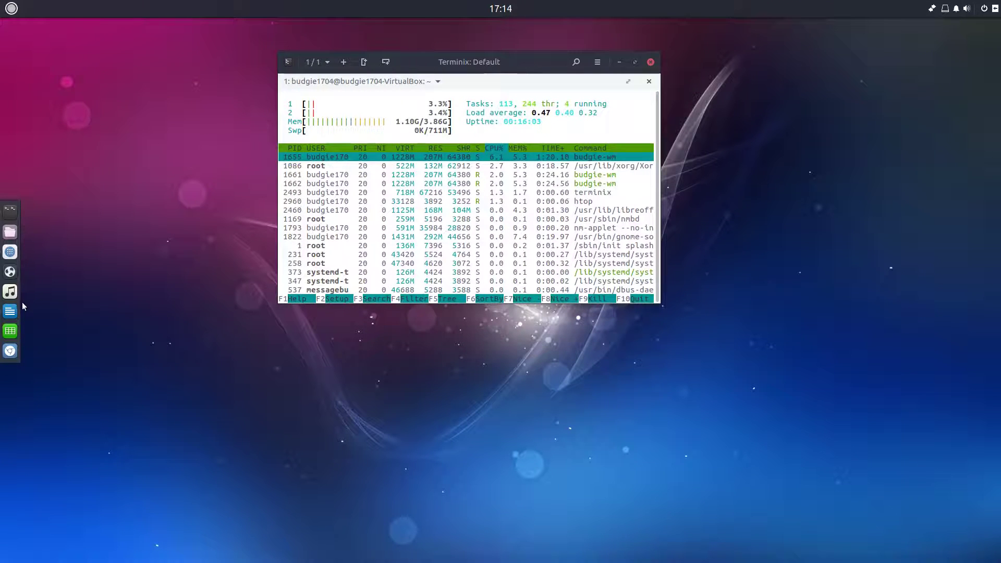
# Step: Close the minimized Writer document and the software centre, leaving only the htop terminal window open
pyautogui.rightClick(10, 311)
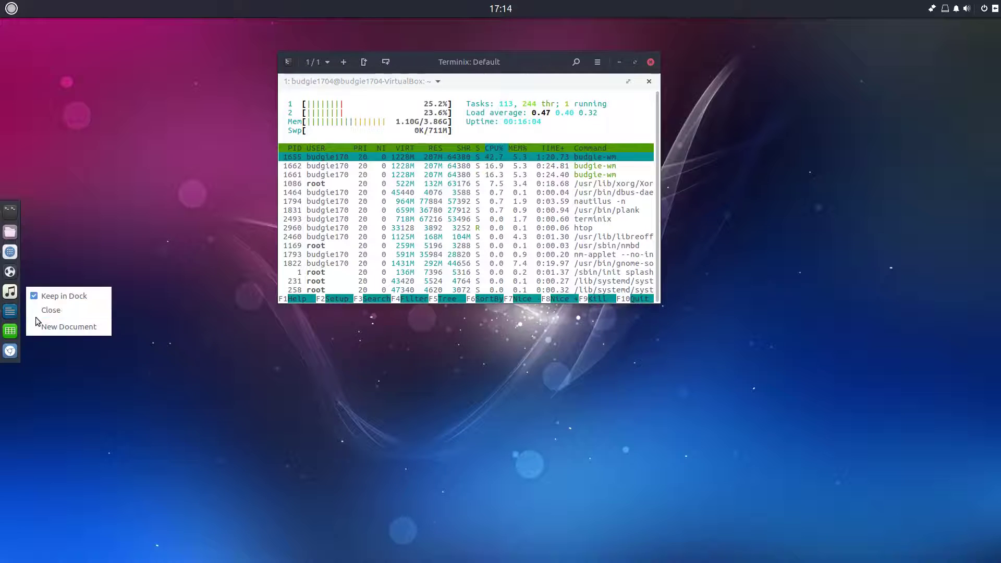
pyautogui.click(49, 312)
pyautogui.rightClick(12, 253)
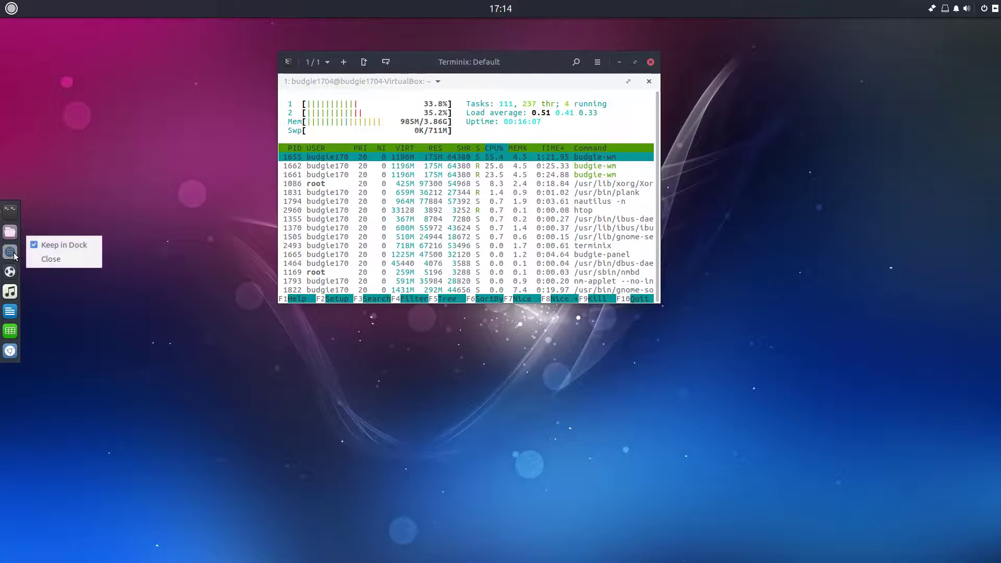
pyautogui.click(10, 253)
pyautogui.click(11, 253)
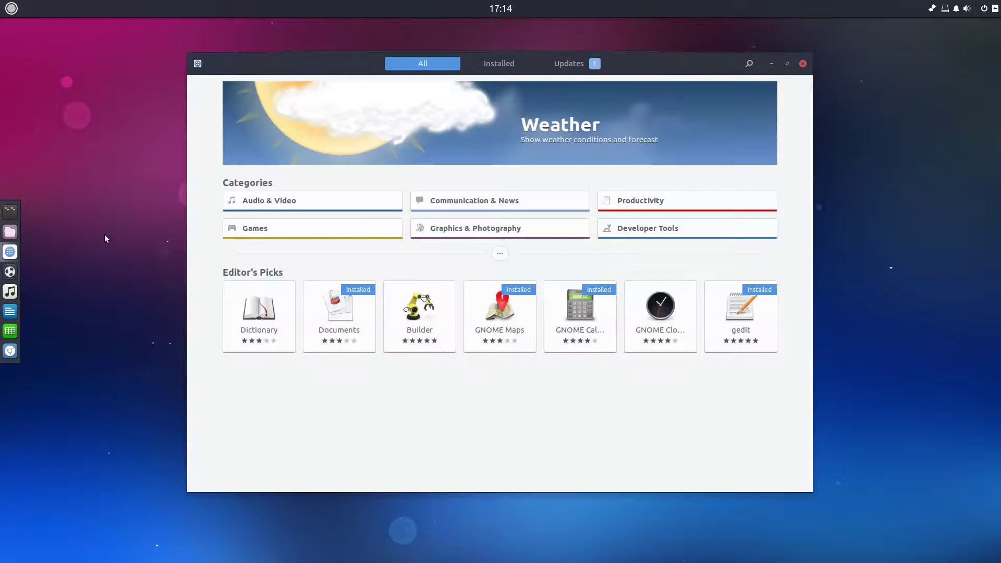
pyautogui.click(803, 64)
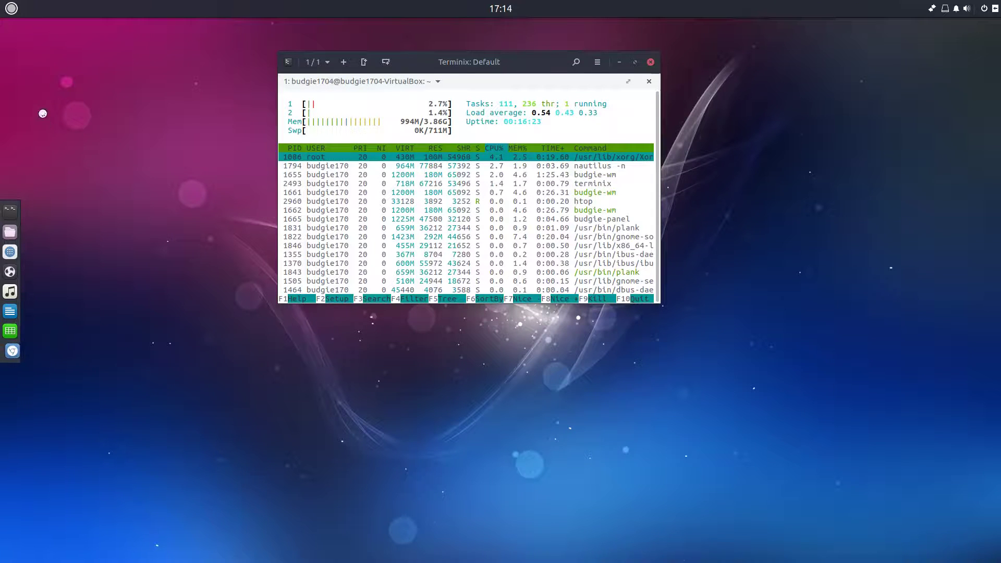
# Step: Launch Weather and Chromium alongside htop, and minimize the Chromium window once it appears
pyautogui.click(21, 15)
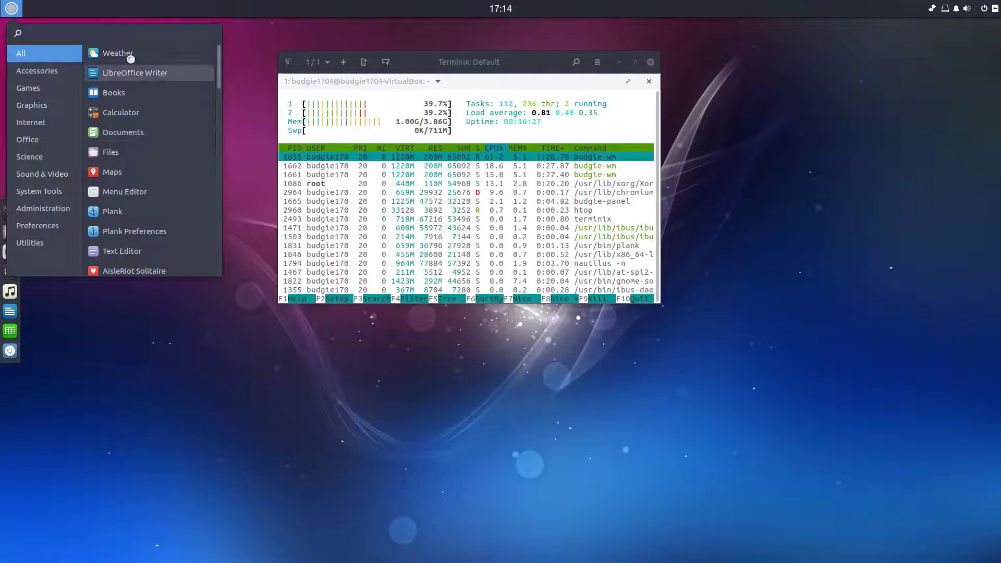
pyautogui.click(19, 10)
pyautogui.click(20, 10)
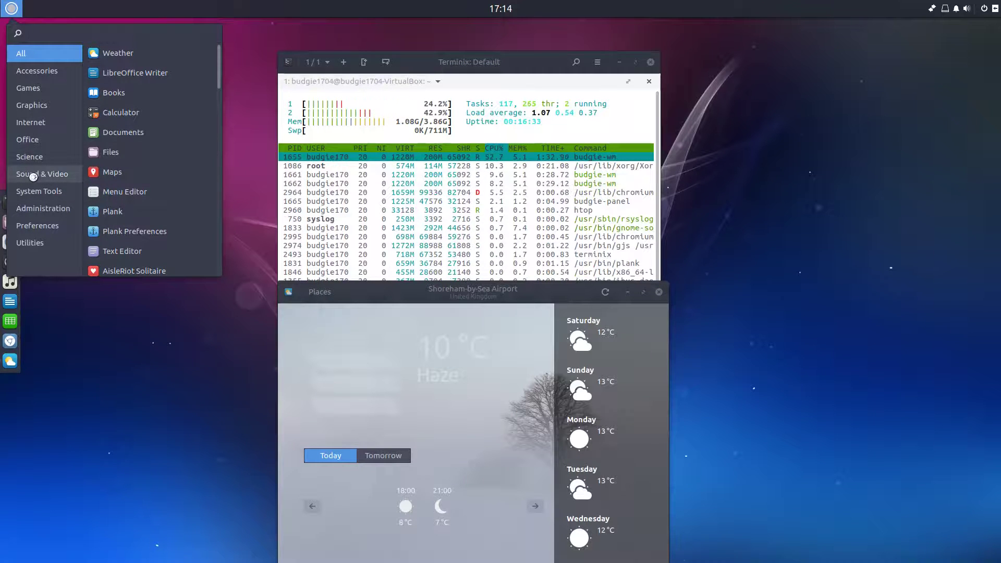
pyautogui.click(31, 145)
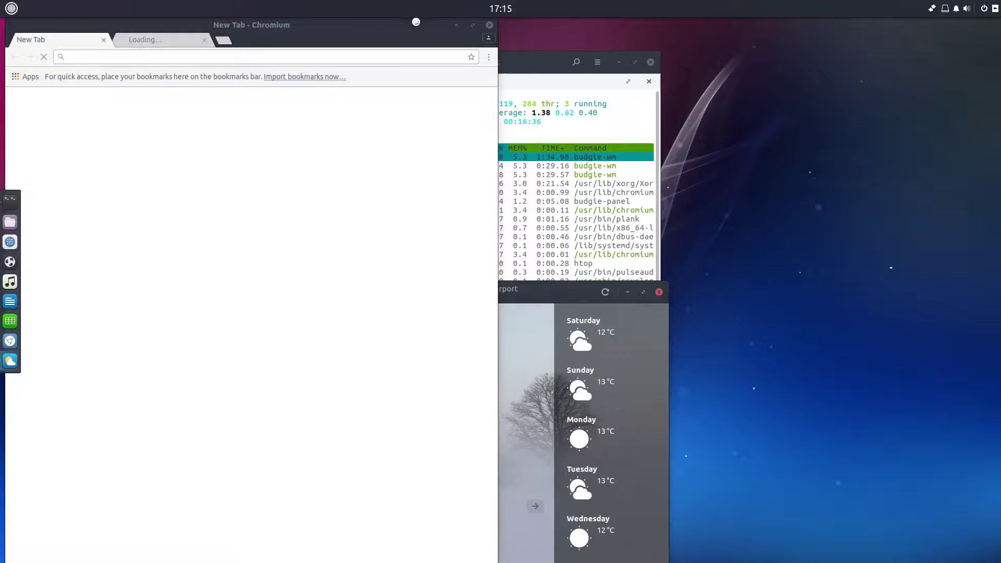
pyautogui.click(457, 25)
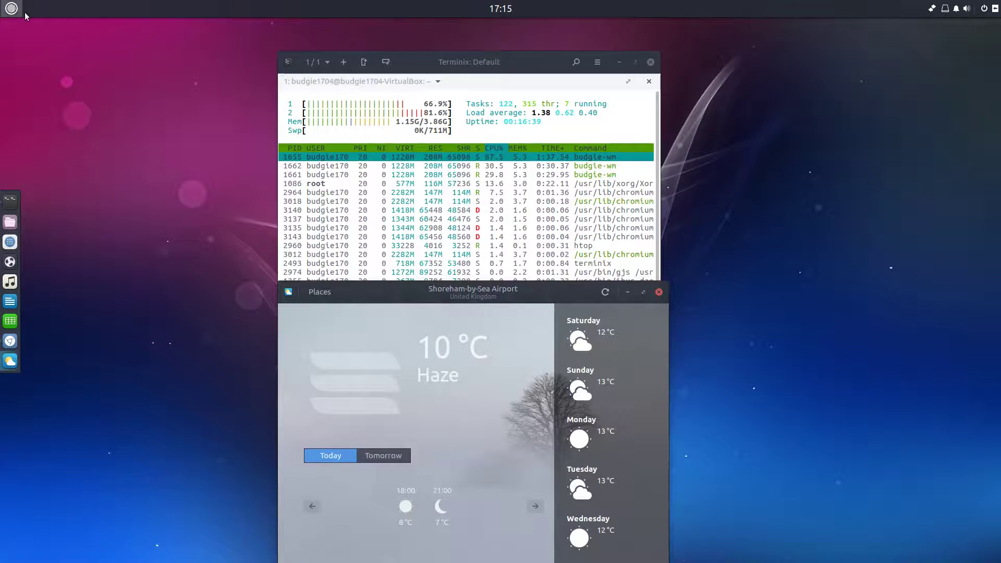
# Step: Launch LibreOffice Writer from the Office category, and restore its blank document window and maximize it again
pyautogui.click(11, 8)
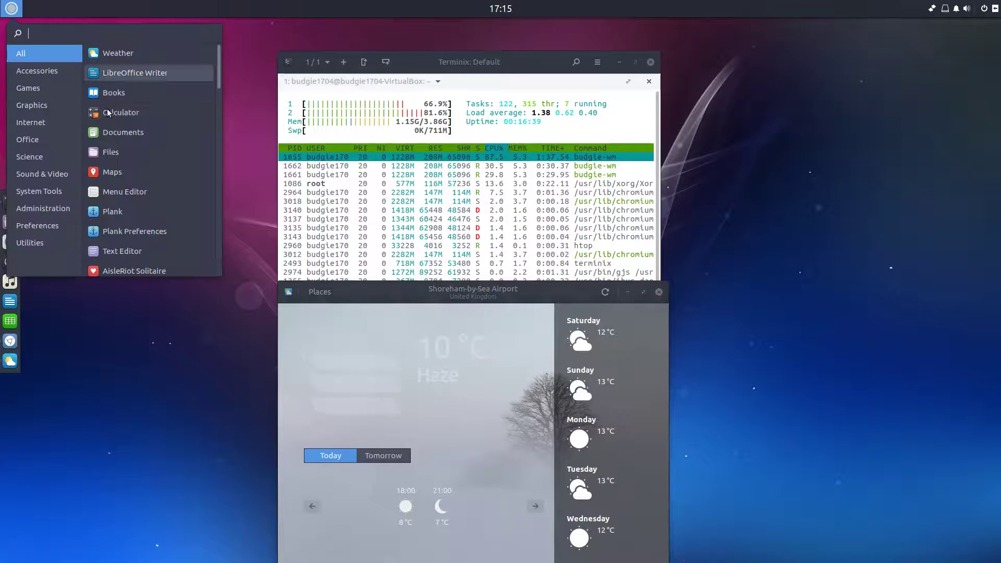
pyautogui.click(29, 140)
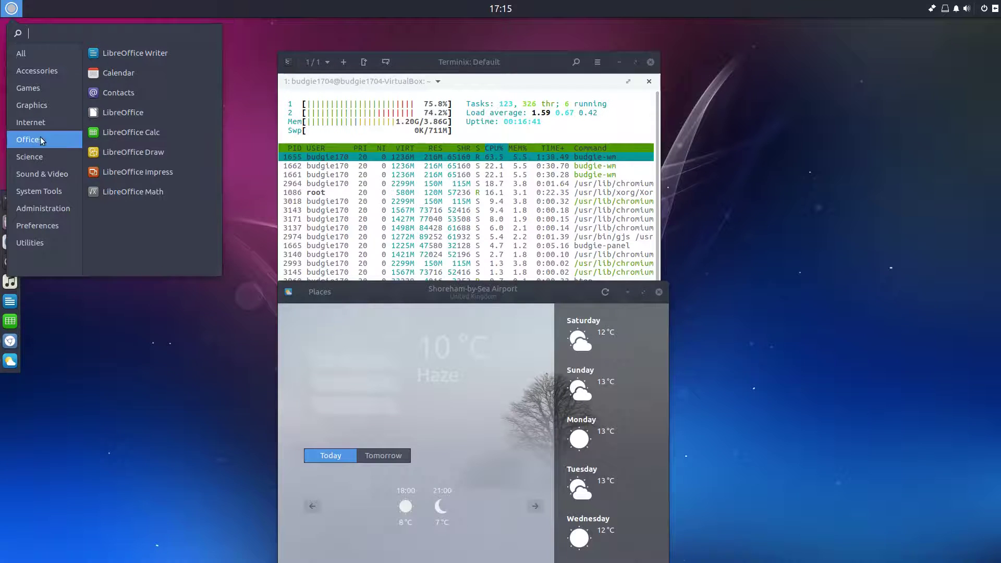
pyautogui.click(144, 55)
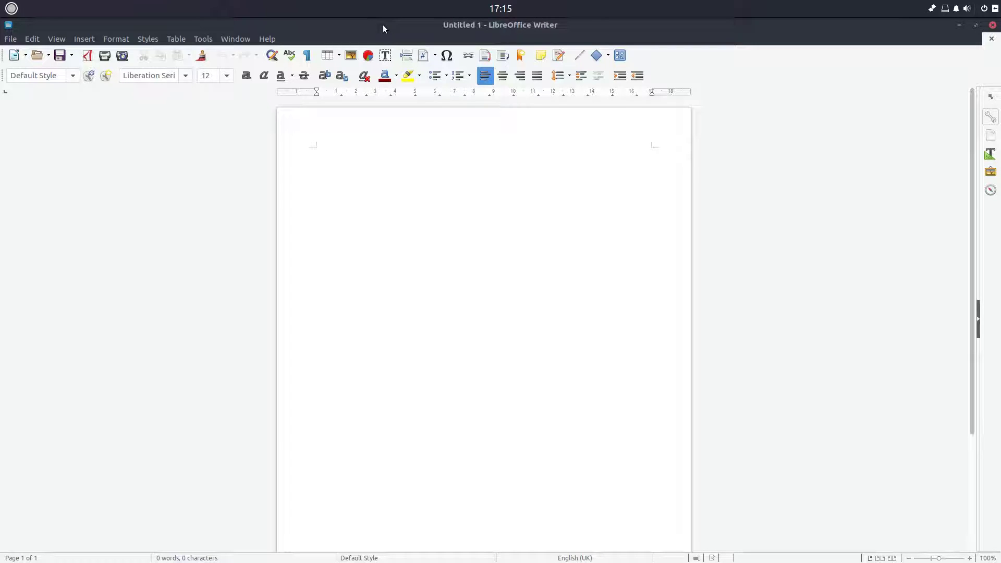
pyautogui.doubleClick(383, 24)
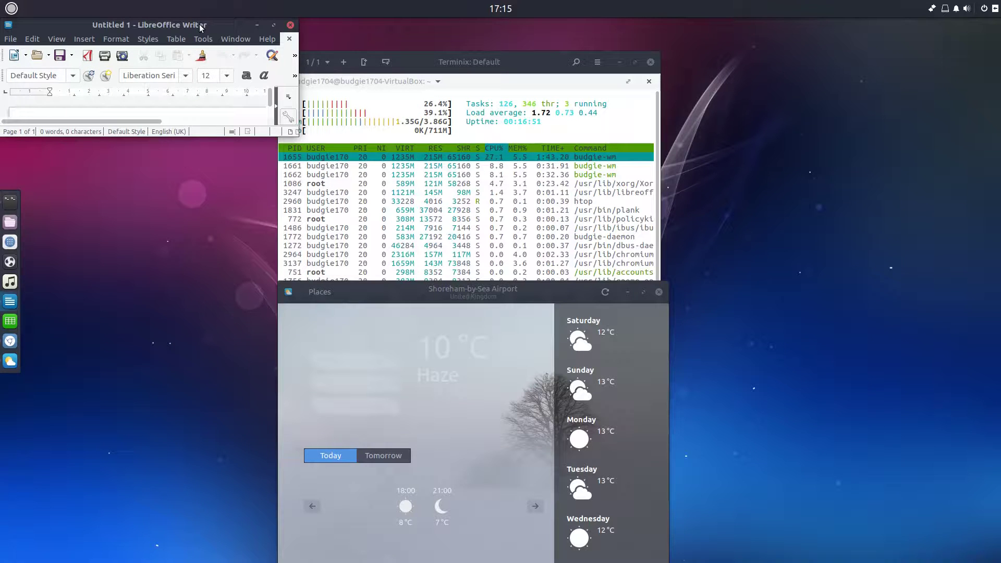
pyautogui.doubleClick(199, 24)
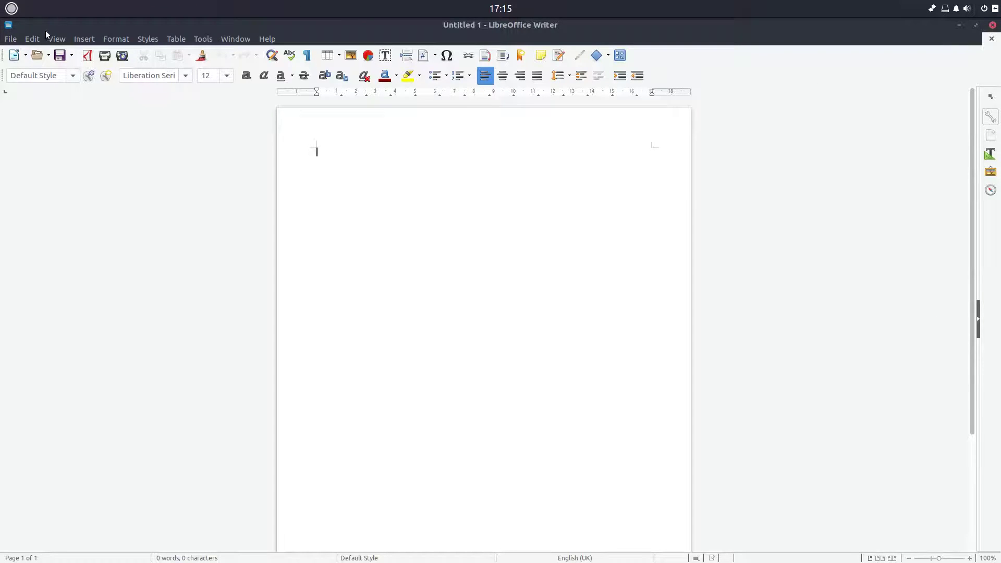
# Step: Find and open the system settings, view the Background page, and return to the settings overview
pyautogui.click(16, 8)
pyautogui.write('settings')
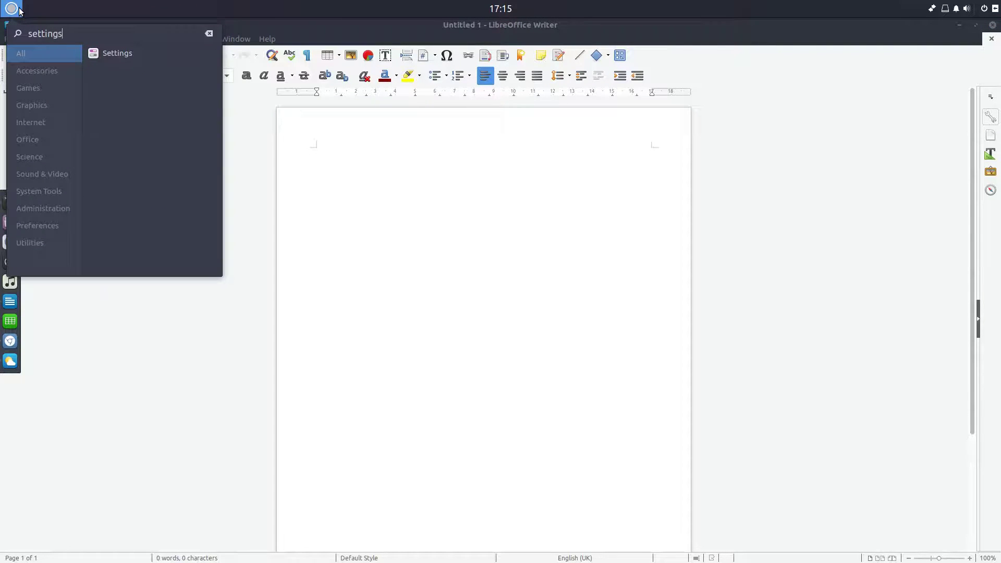
pyautogui.press('Return')
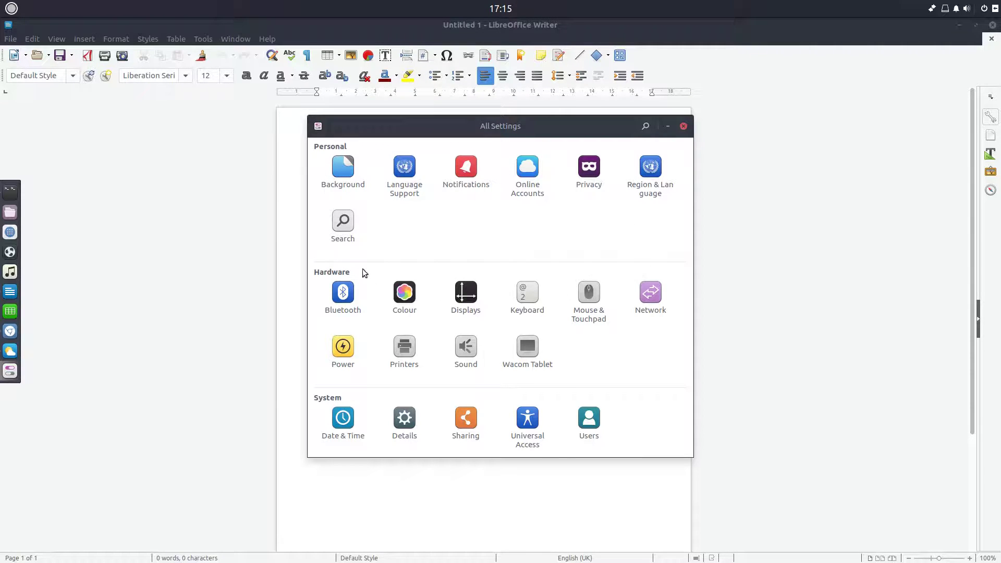
pyautogui.click(332, 174)
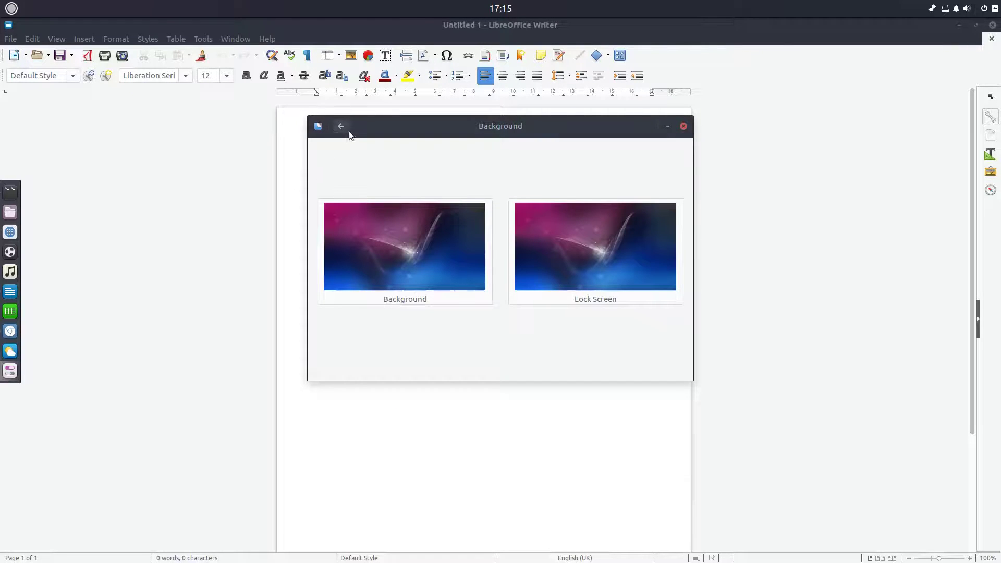
pyautogui.click(349, 130)
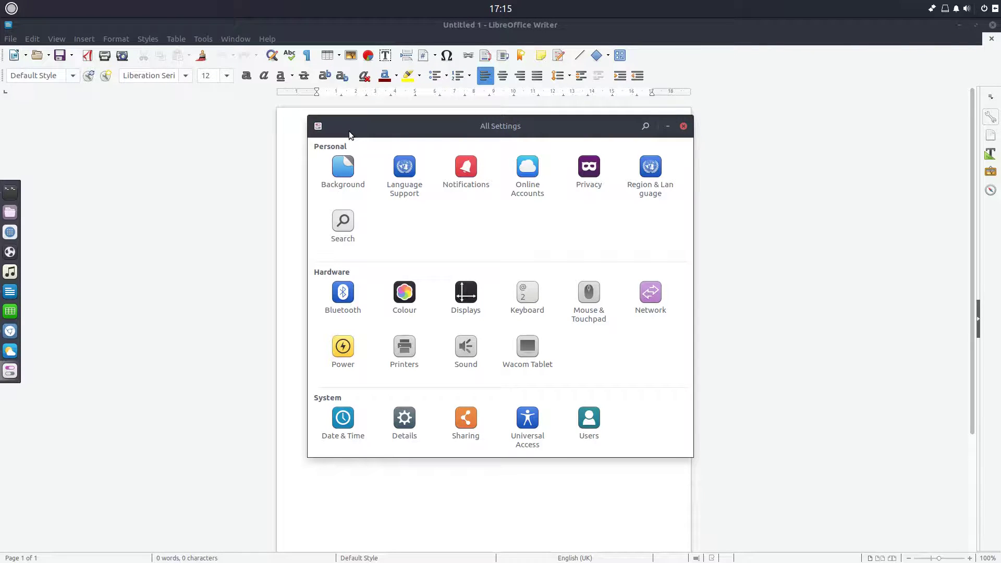
# Step: Search the system settings for "hot cor", and clear the search
pyautogui.click(644, 127)
pyautogui.write('hot')
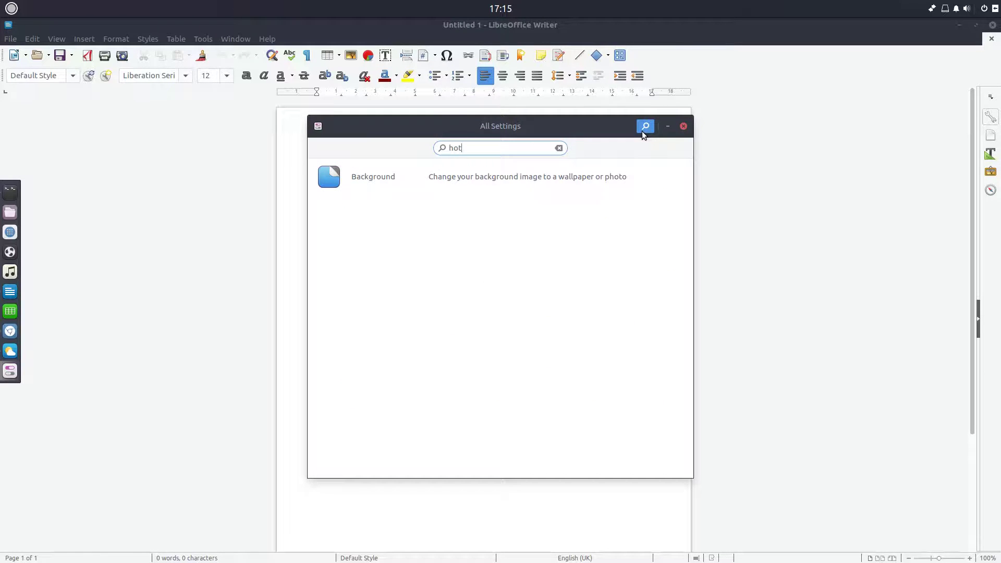
pyautogui.write(' cor')
pyautogui.press('BackSpace')
pyautogui.press('BackSpace')
pyautogui.press('BackSpace')
pyautogui.press('BackSpace')
pyautogui.press('BackSpace')
pyautogui.press('BackSpace')
pyautogui.press('BackSpace')
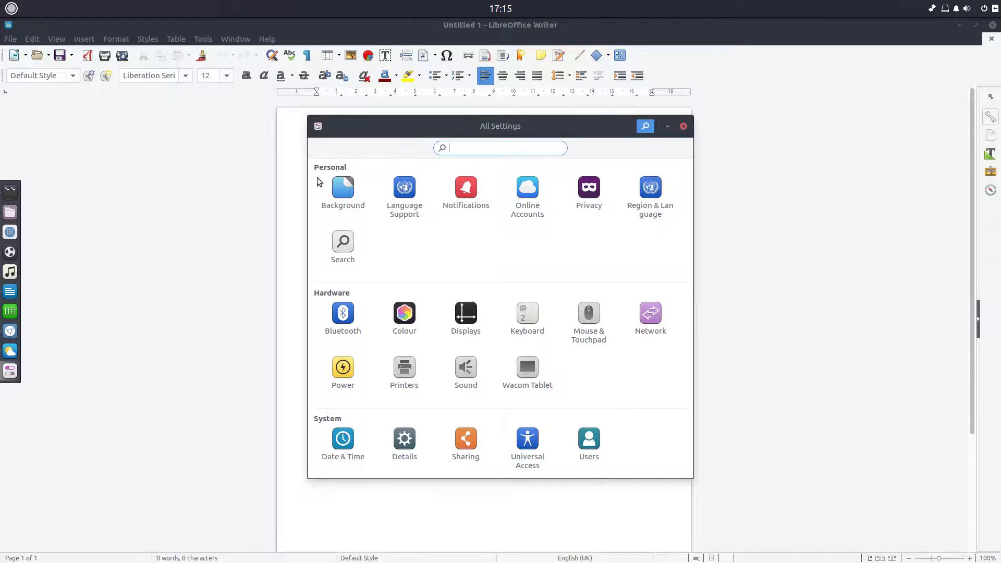
# Step: View the available desktop wallpapers in the Background settings, cancel the selection, and close the settings window
pyautogui.click(345, 190)
pyautogui.click(437, 255)
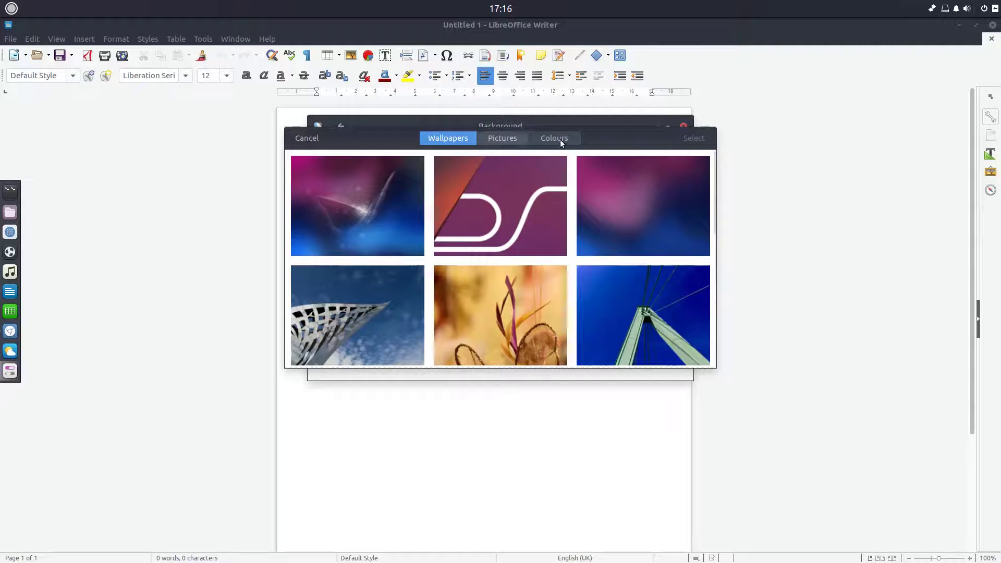
pyautogui.click(308, 139)
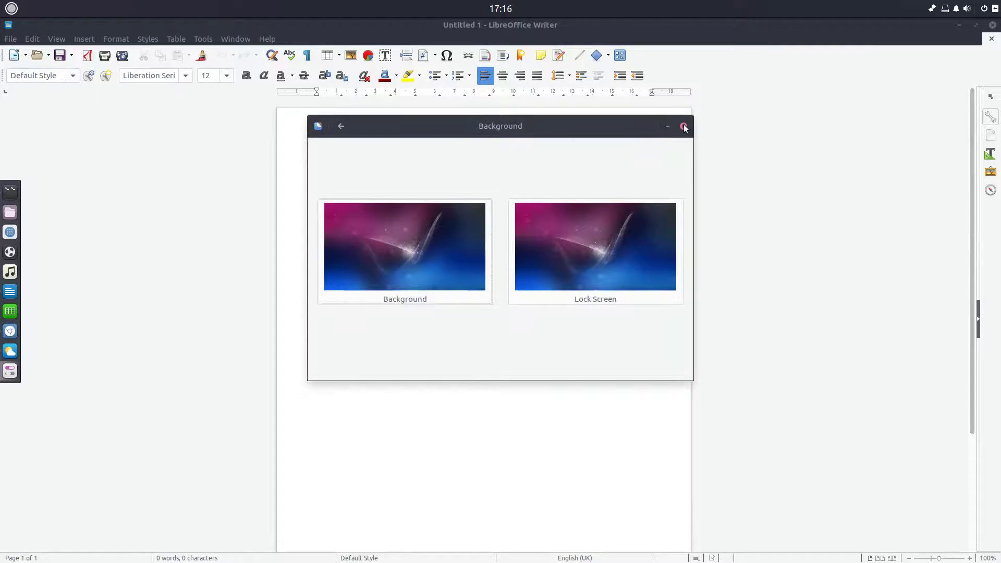
pyautogui.click(683, 125)
# Step: Cycle repeatedly through the open Writer, htop terminal, Chromium and Weather windows with the window switcher
pyautogui.hotkey('alt', 'Tab')
pyautogui.hotkey('alt', 'Tab')
pyautogui.hotkey('alt', 'Tab')
pyautogui.hotkey('alt', 'Tab')
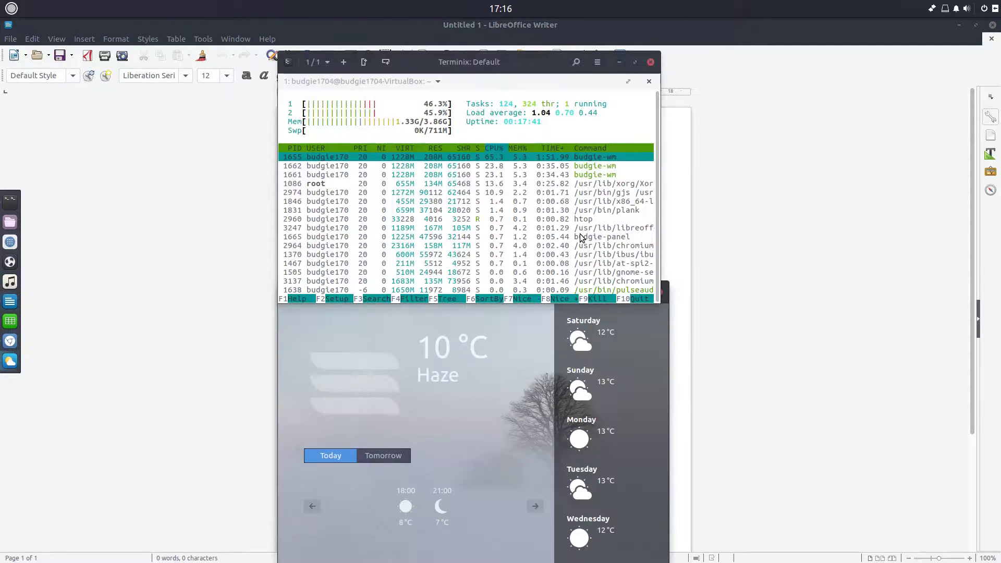
pyautogui.hotkey('alt', 'Tab')
pyautogui.hotkey('alt', 'Tab')
pyautogui.hotkey('alt', 'Tab')
pyautogui.hotkey('alt', 'Tab')
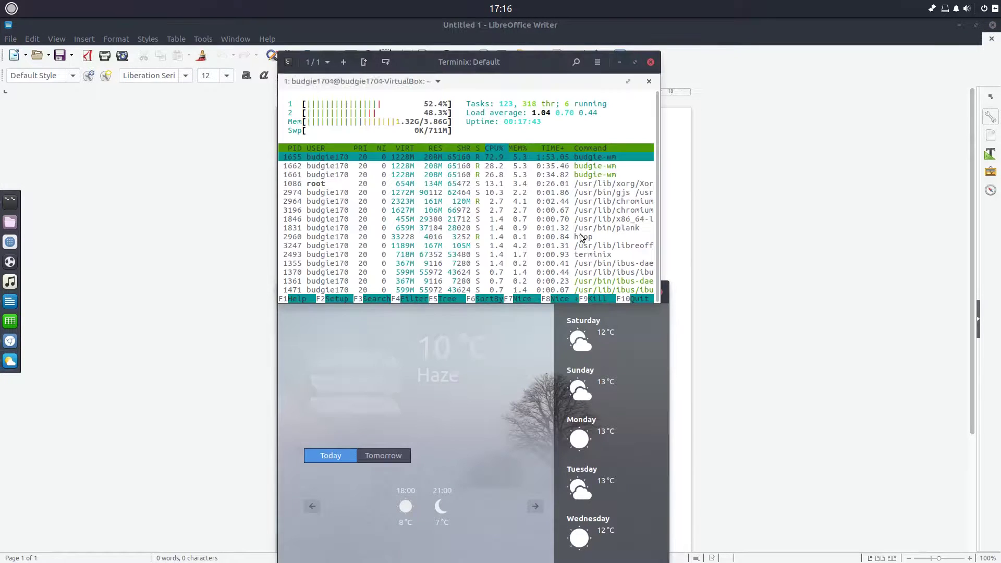
pyautogui.hotkey('alt', 'Tab')
pyautogui.hotkey('alt', 'Tab')
pyautogui.hotkey('alt', 'Tab')
pyautogui.hotkey('alt', 'Tab')
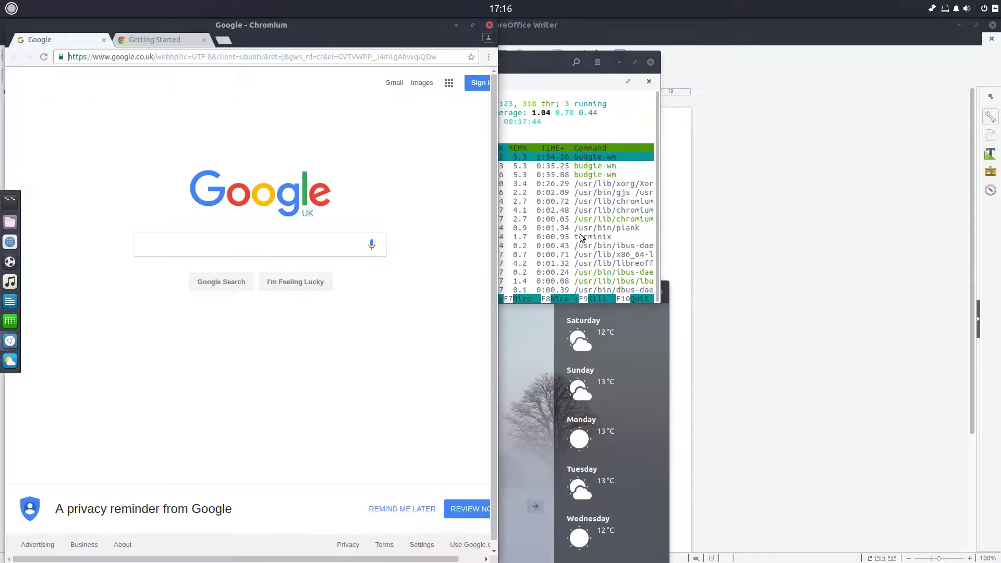
pyautogui.hotkey('alt', 'Tab')
pyautogui.hotkey('alt', 'Tab')
pyautogui.hotkey('alt', 'Tab')
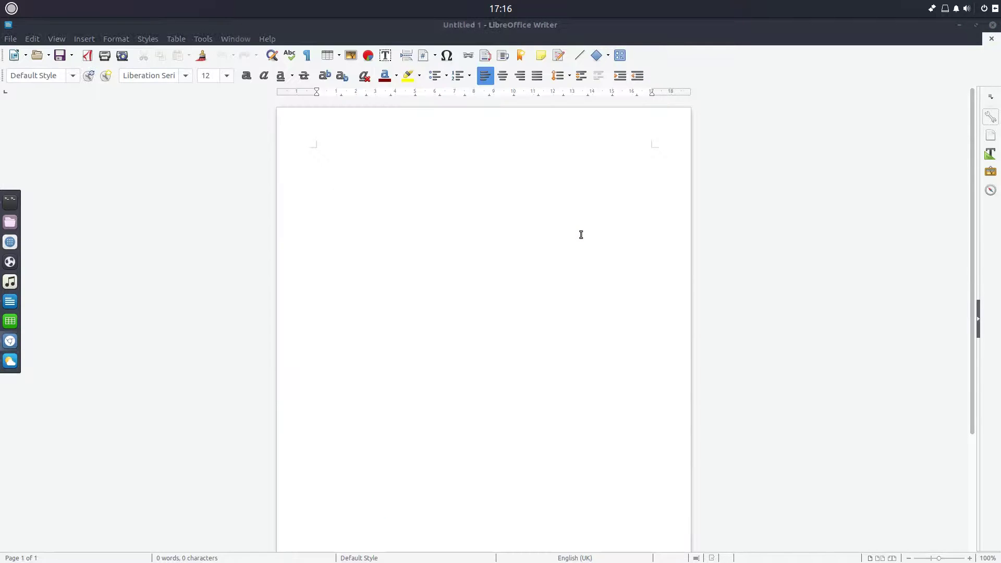
pyautogui.hotkey('alt', 'Tab')
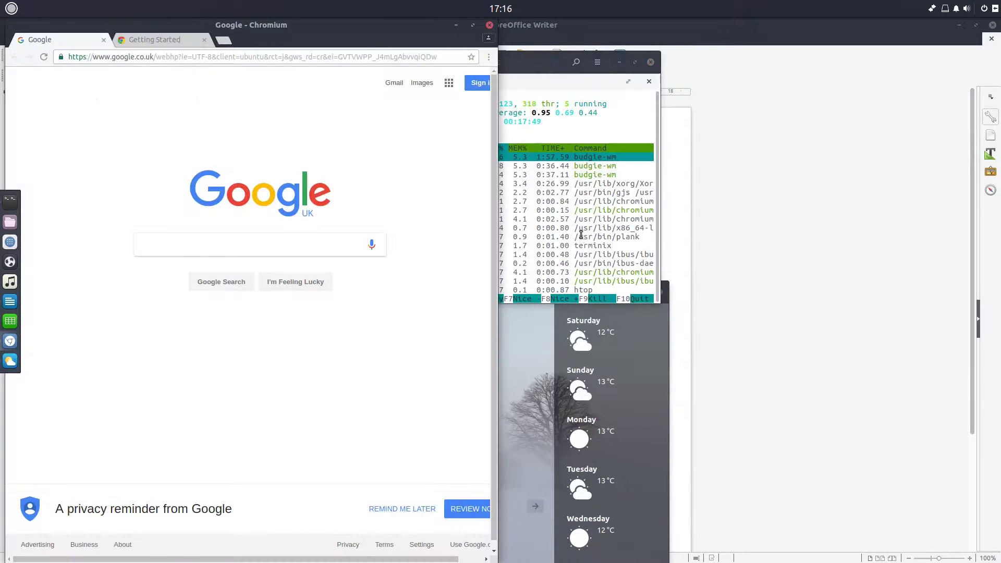
pyautogui.hotkey('alt', 'Tab')
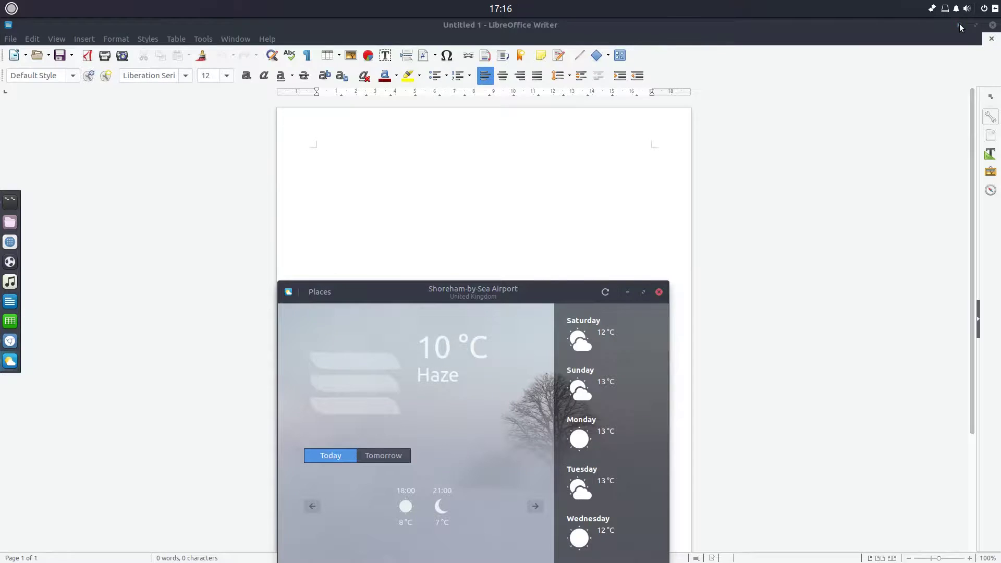
# Step: Minimize the Writer, Weather and htop terminal windows to clear the desktop
pyautogui.click(961, 28)
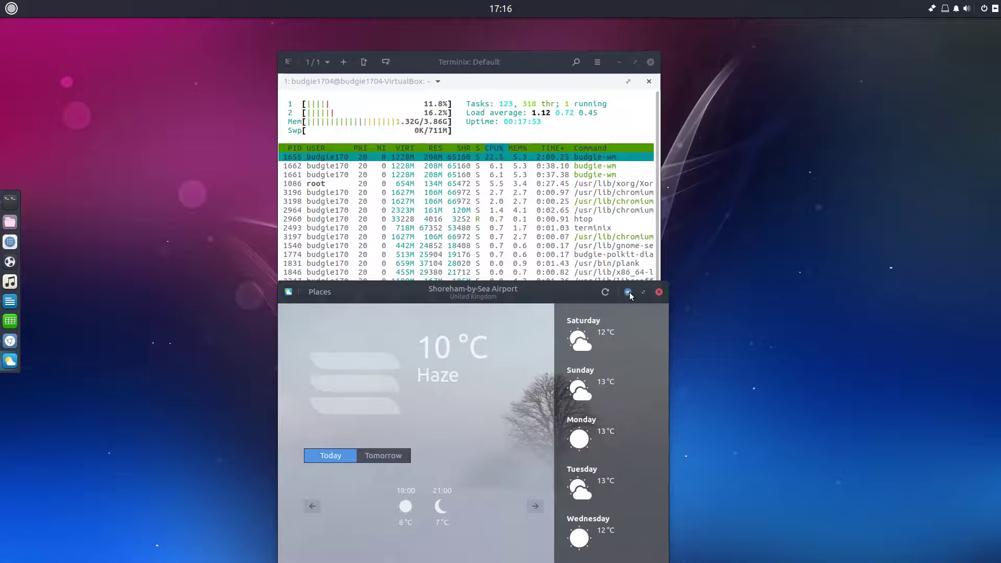
pyautogui.click(629, 292)
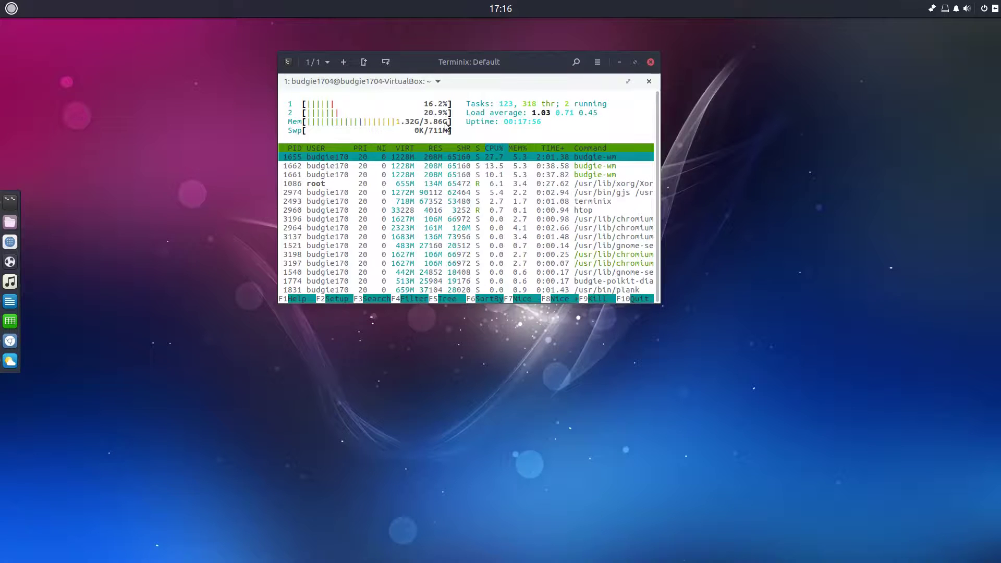
pyautogui.click(619, 62)
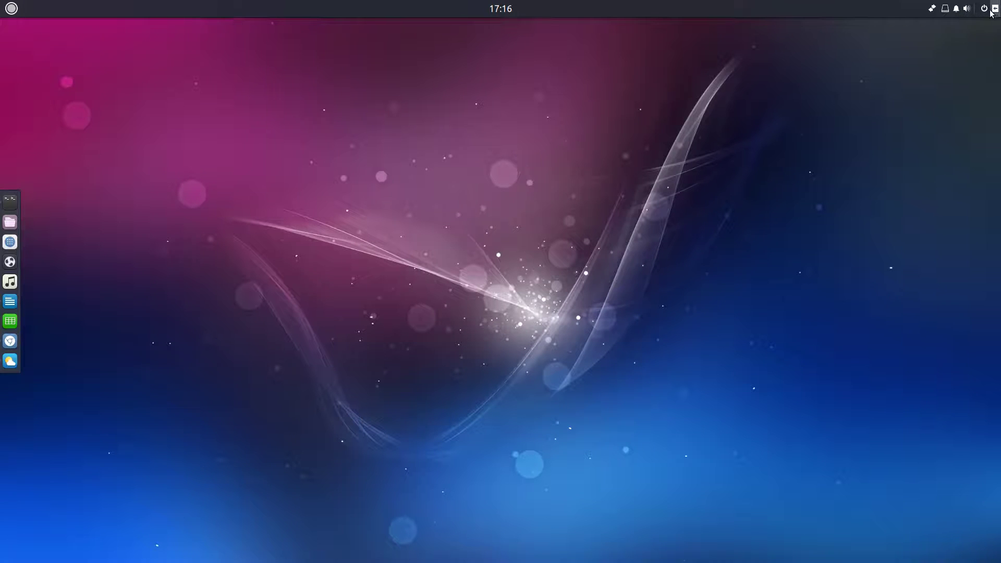
# Step: Open the sidebar to view its notifications and applets, collapsing and expanding the calendar
pyautogui.click(944, 12)
pyautogui.click(960, 12)
pyautogui.click(958, 8)
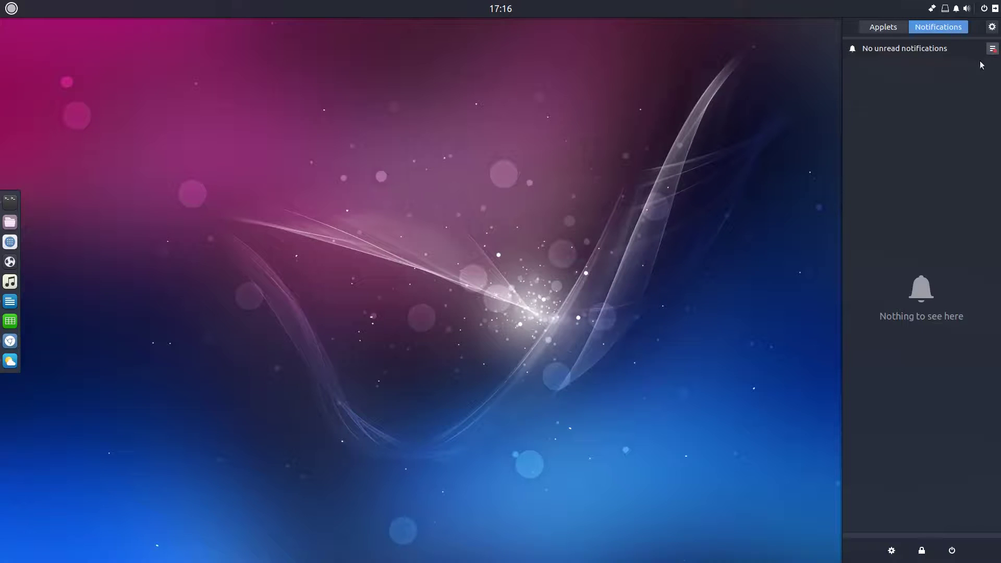
pyautogui.click(881, 32)
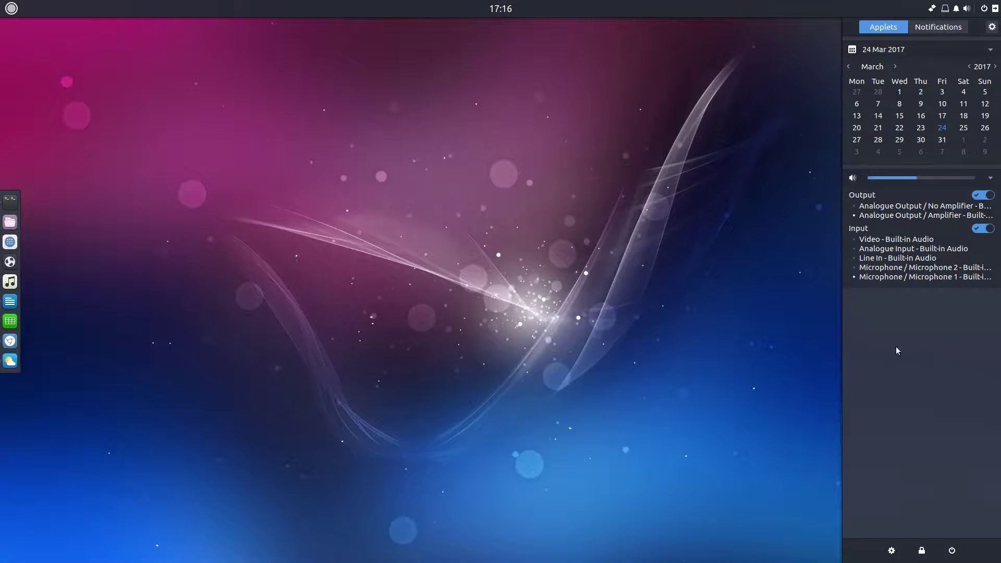
pyautogui.click(990, 49)
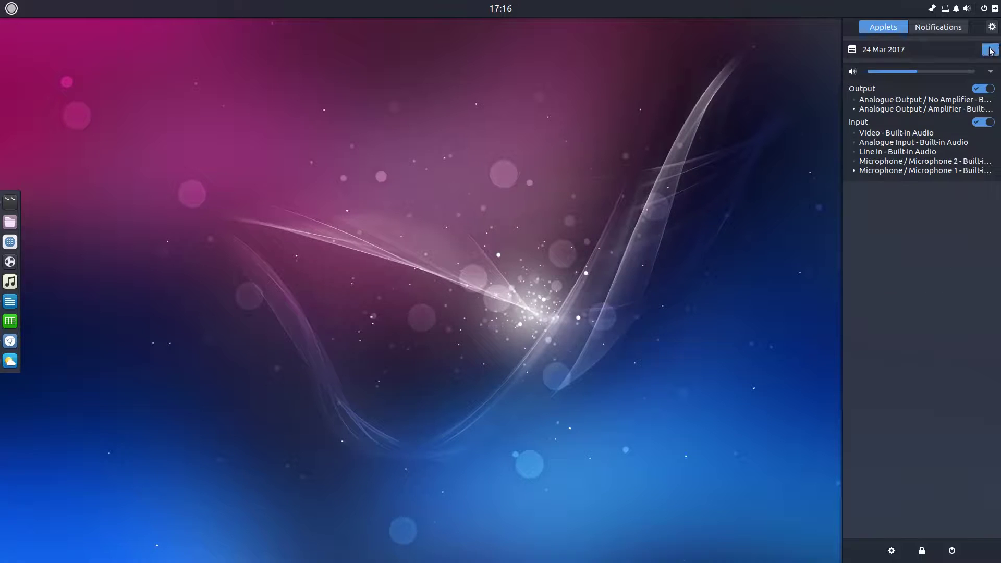
pyautogui.click(990, 50)
# Step: Open Budgie Settings and view the General appearance options and the Panel configuration with its applets
pyautogui.click(991, 27)
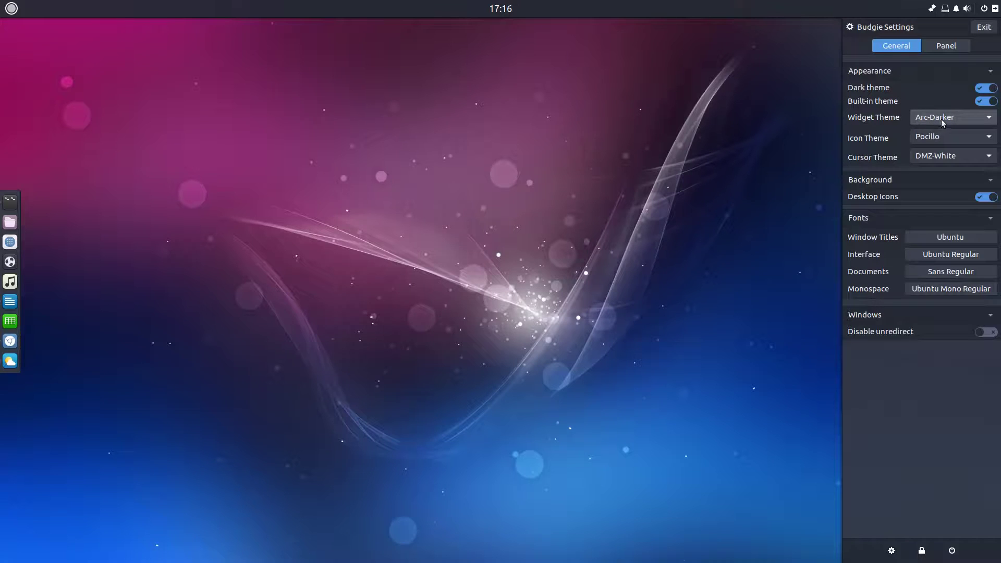
pyautogui.click(946, 46)
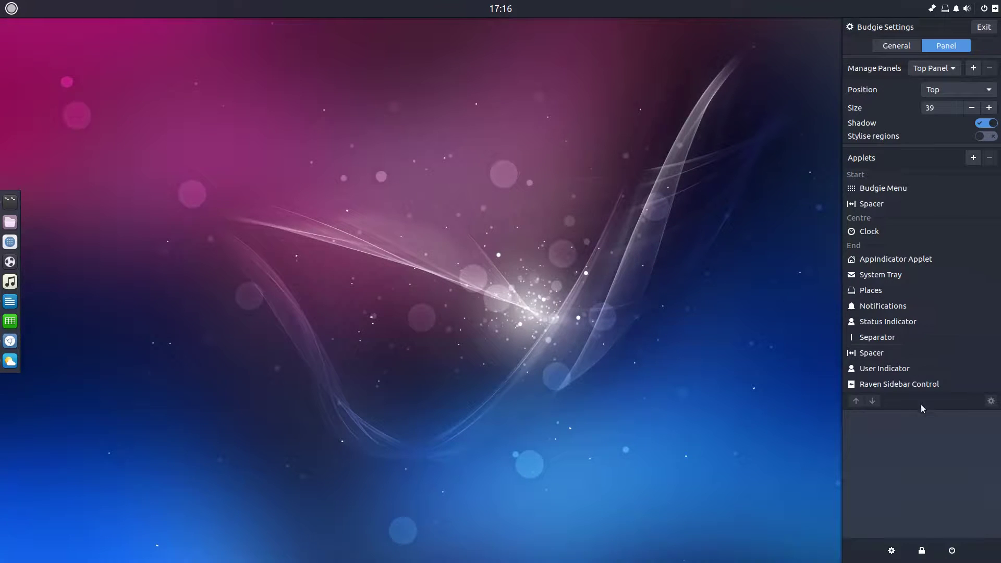
# Step: Return to the General options, leave Budgie Settings, view the sidebar's notifications and applets, and close the sidebar
pyautogui.click(891, 47)
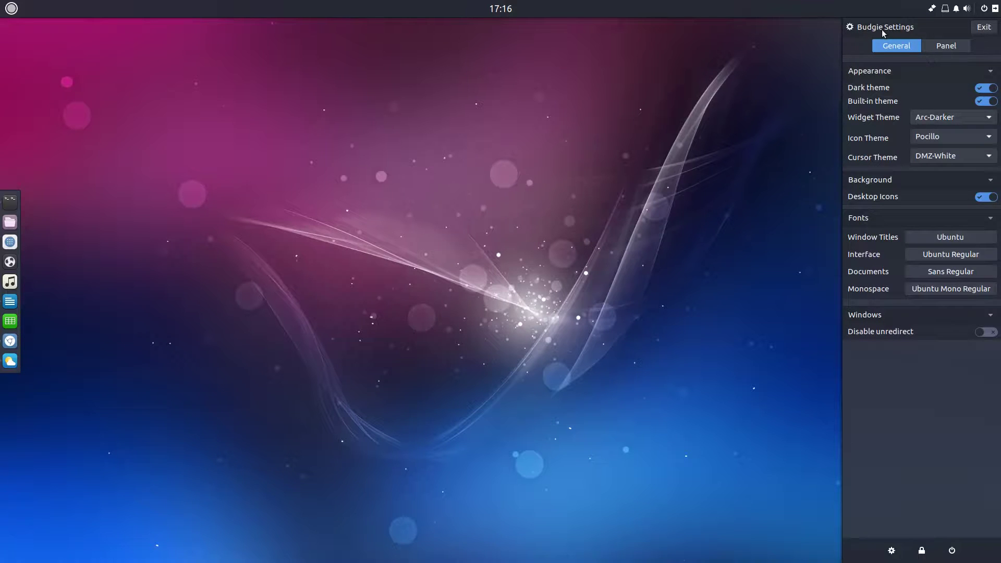
pyautogui.click(983, 30)
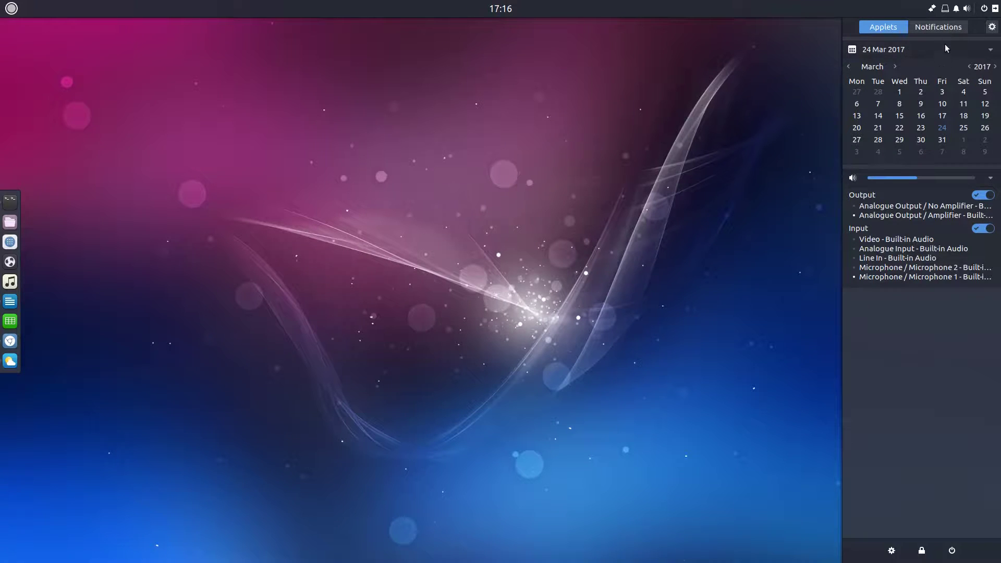
pyautogui.click(946, 29)
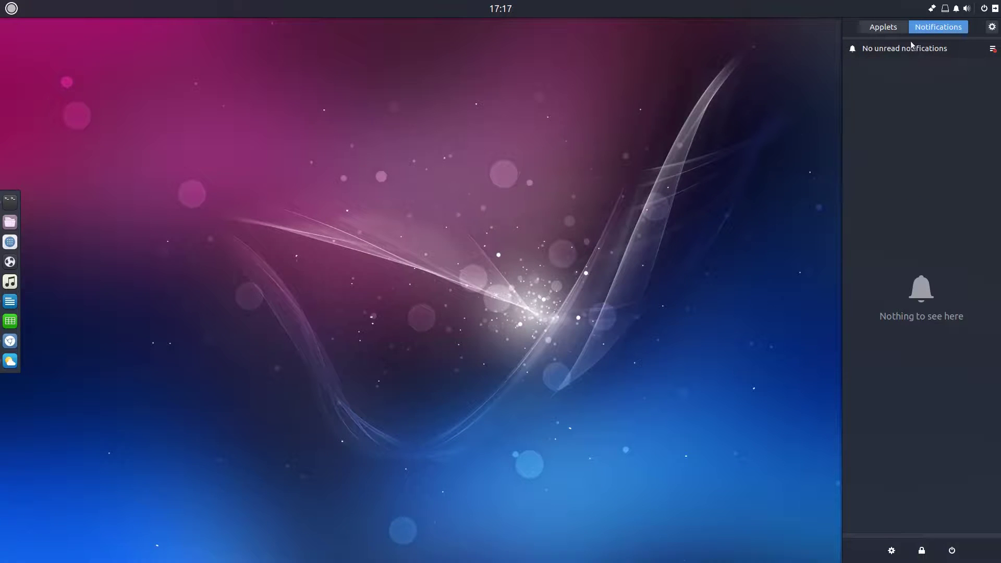
pyautogui.click(889, 30)
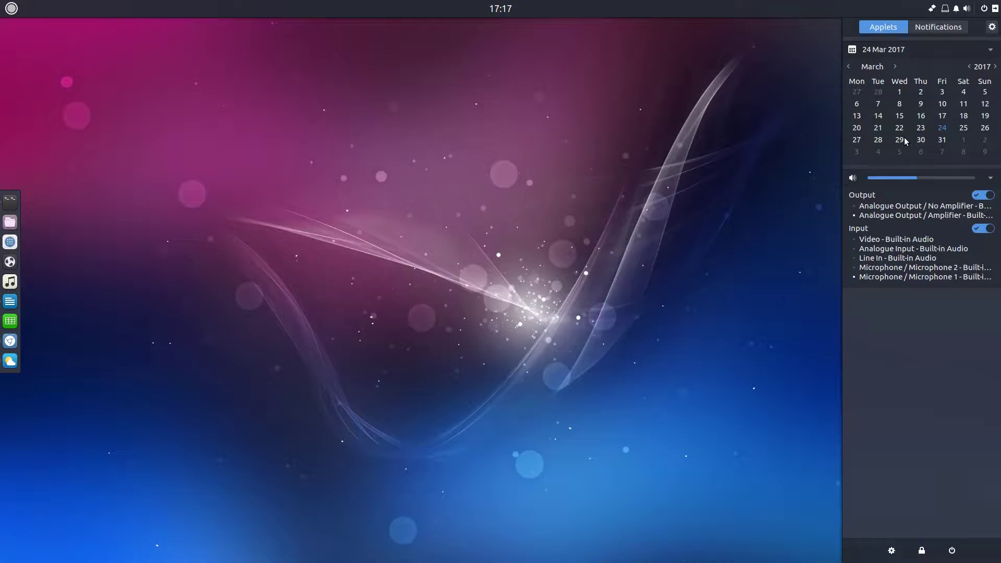
pyautogui.click(773, 119)
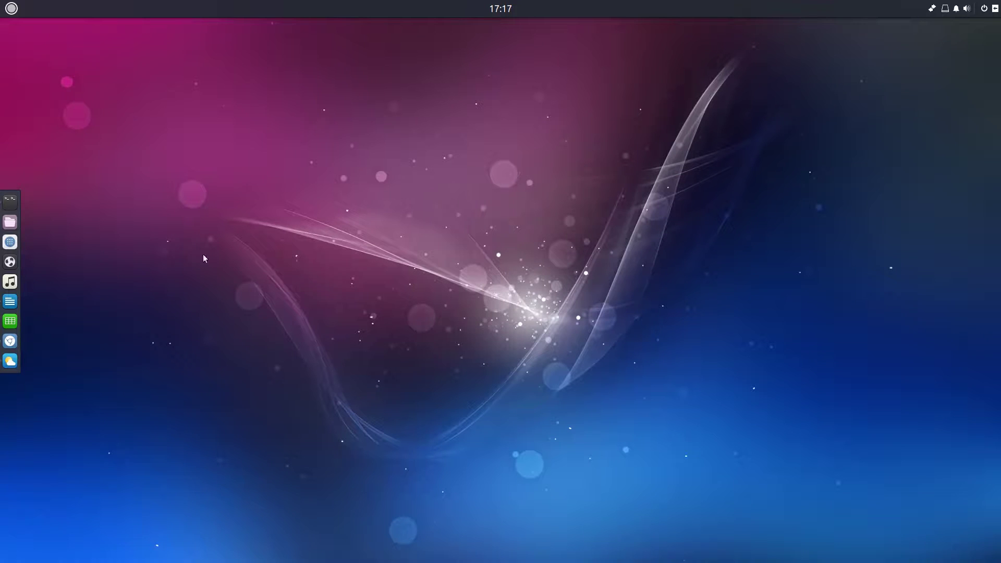
# Step: Open the file manager, move its window nearer the desktop's centre, and view its dock icon's shortcut options
pyautogui.click(10, 222)
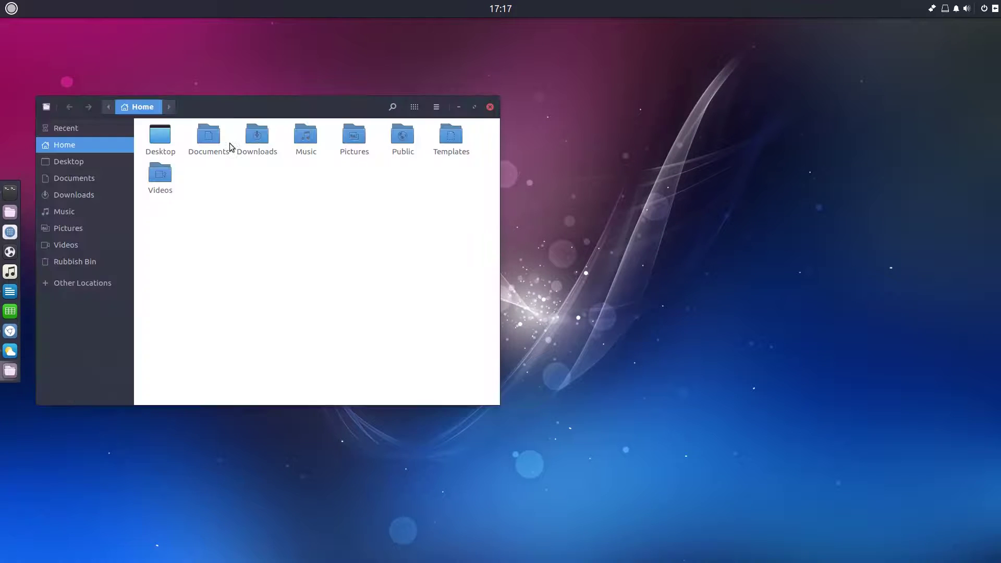
pyautogui.moveTo(277, 105); pyautogui.dragTo(441, 102)
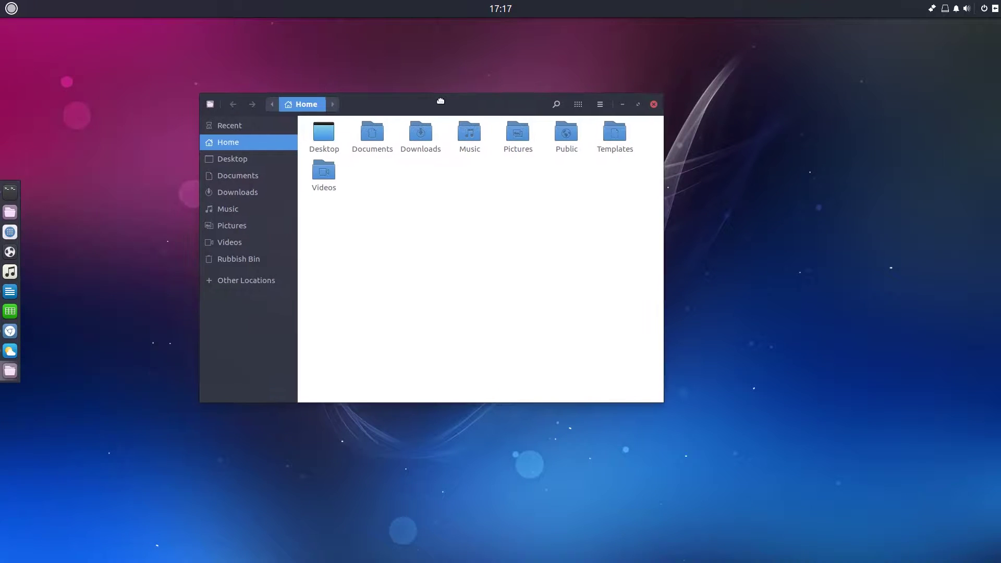
pyautogui.rightClick(14, 219)
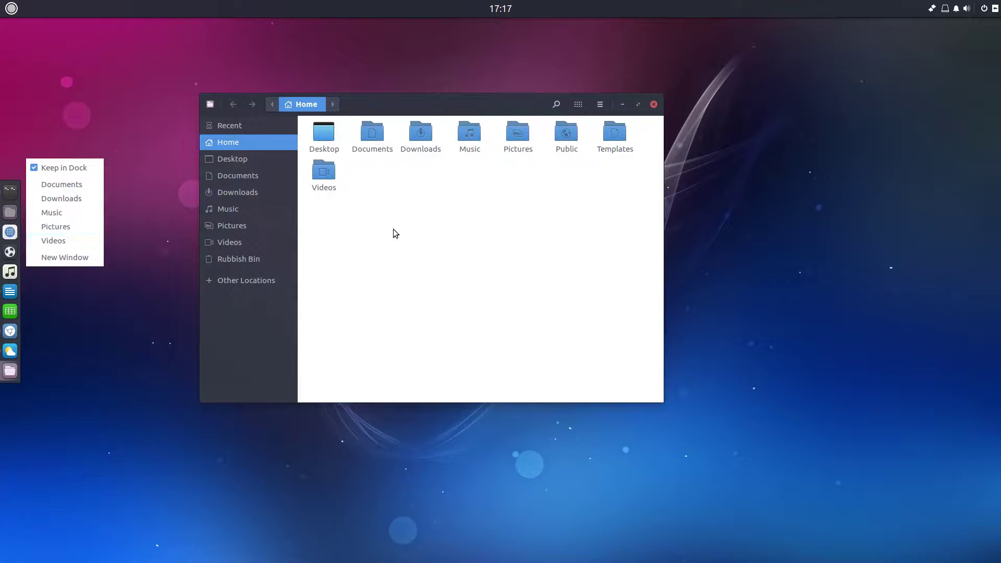
# Step: View the Home folder's properties, and close both the properties dialog and the file manager
pyautogui.click(419, 232)
pyautogui.rightClick(419, 233)
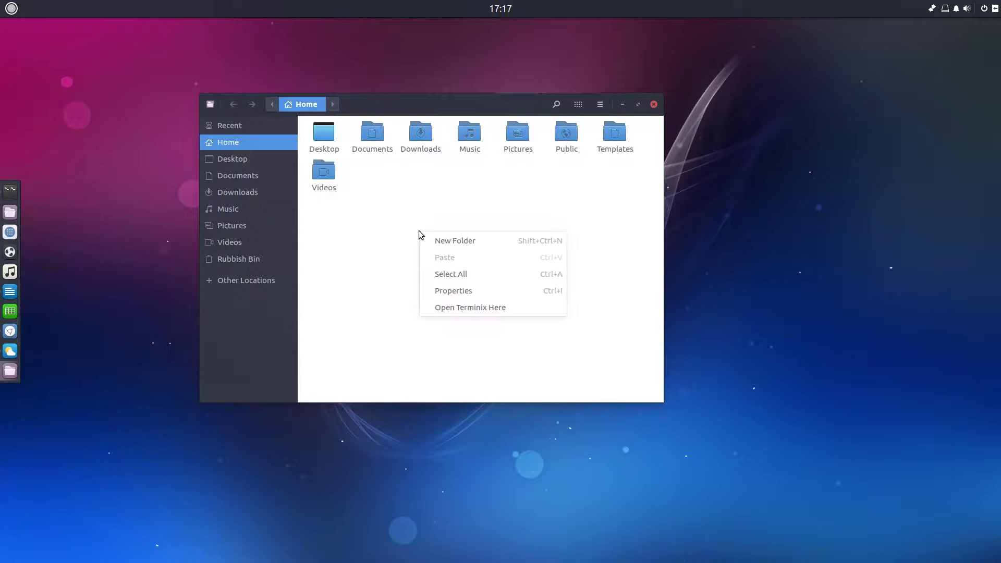
pyautogui.click(453, 290)
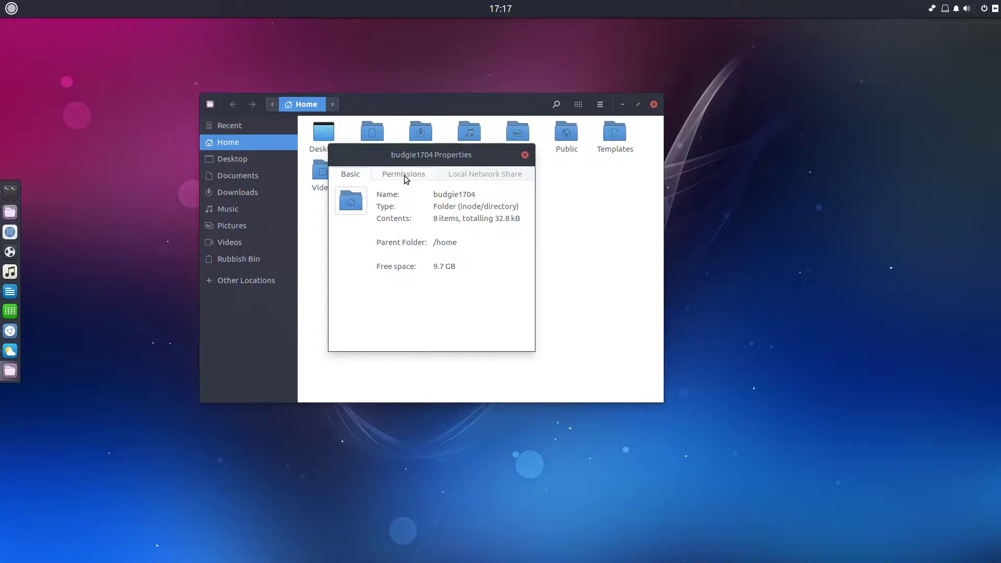
pyautogui.click(465, 172)
pyautogui.click(525, 155)
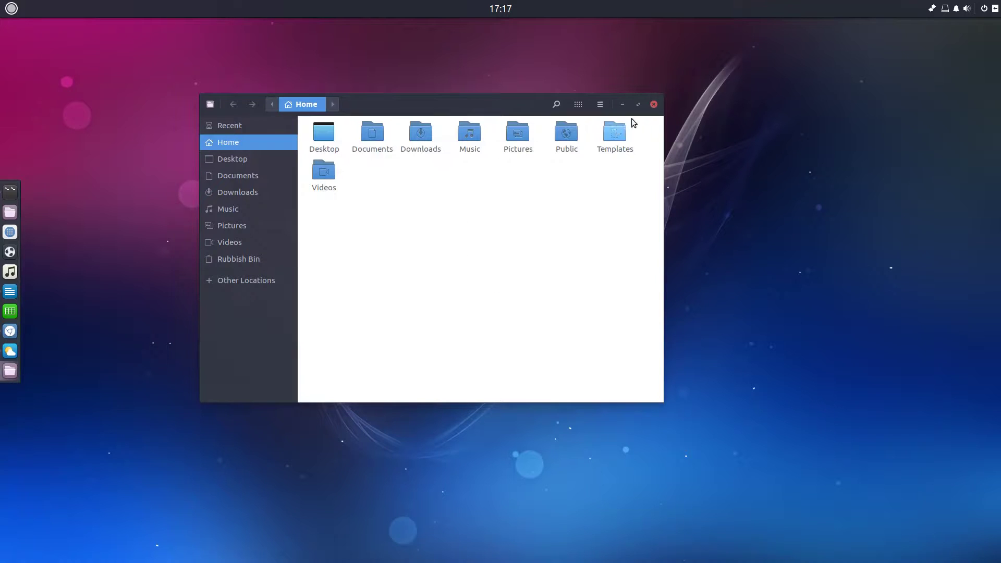
pyautogui.click(654, 104)
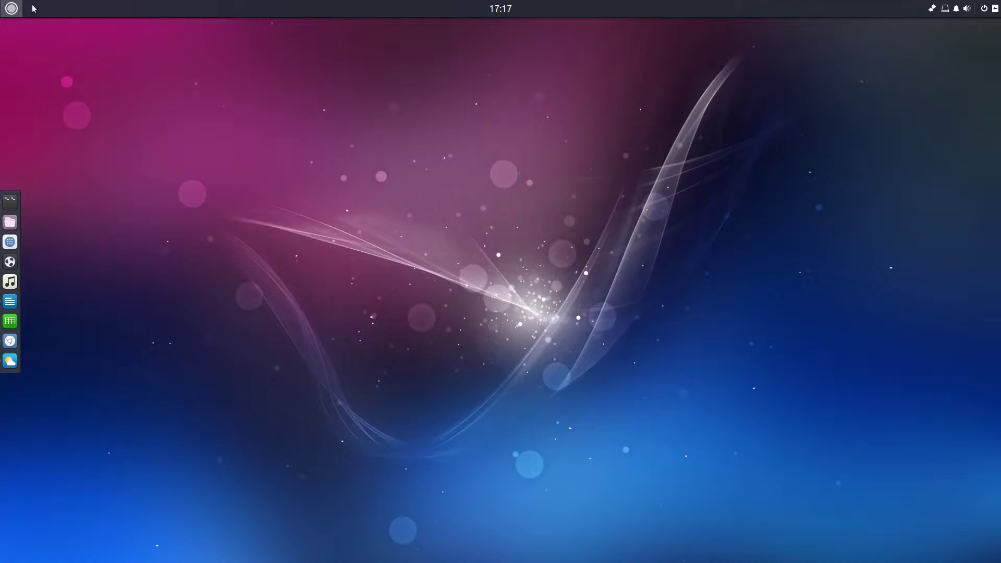
# Step: View the panel clock's options and the Ubuntu Budgie welcome screen, closing both
pyautogui.click(493, 4)
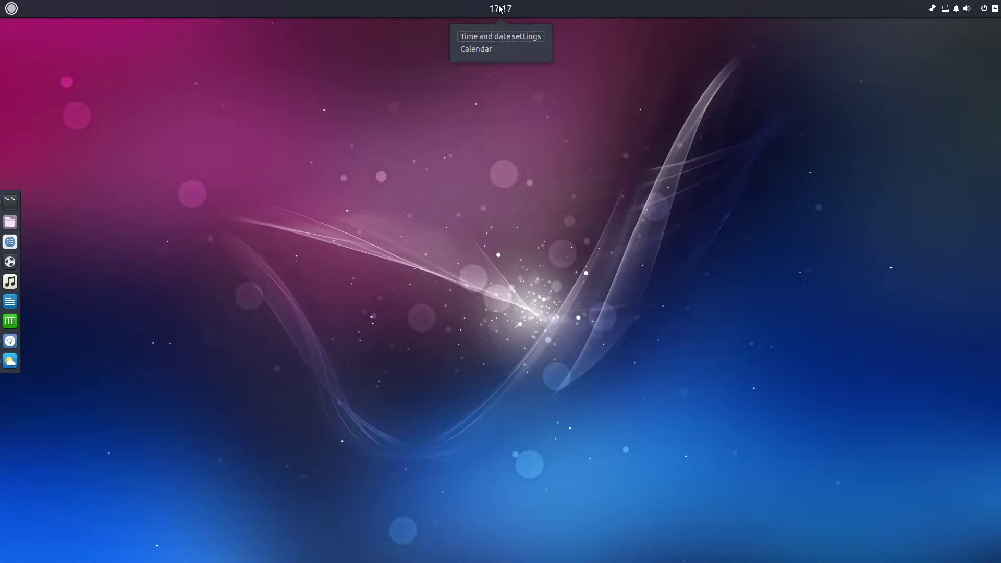
pyautogui.click(500, 9)
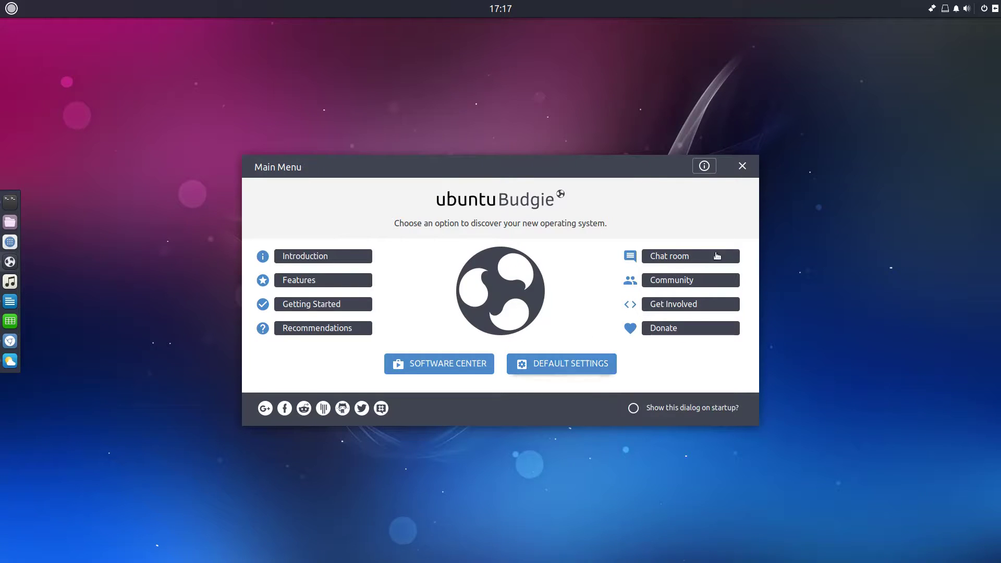
pyautogui.click(742, 166)
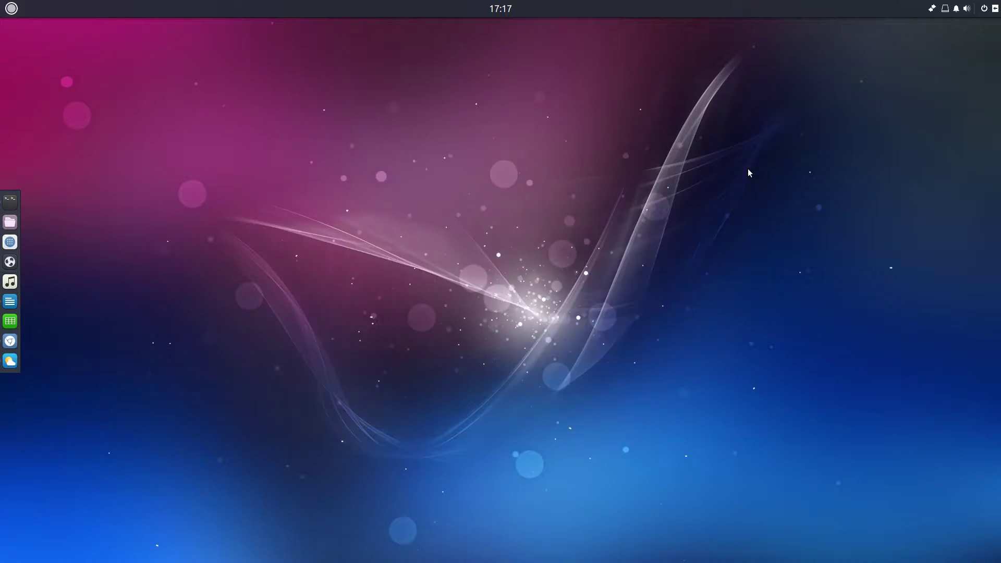
# Step: Open LibreOffice Writer and Chromium side by side, with Writer tiled on the right half and Chromium on the left half
pyautogui.click(10, 301)
pyautogui.moveTo(486, 24); pyautogui.dragTo(998, 239)
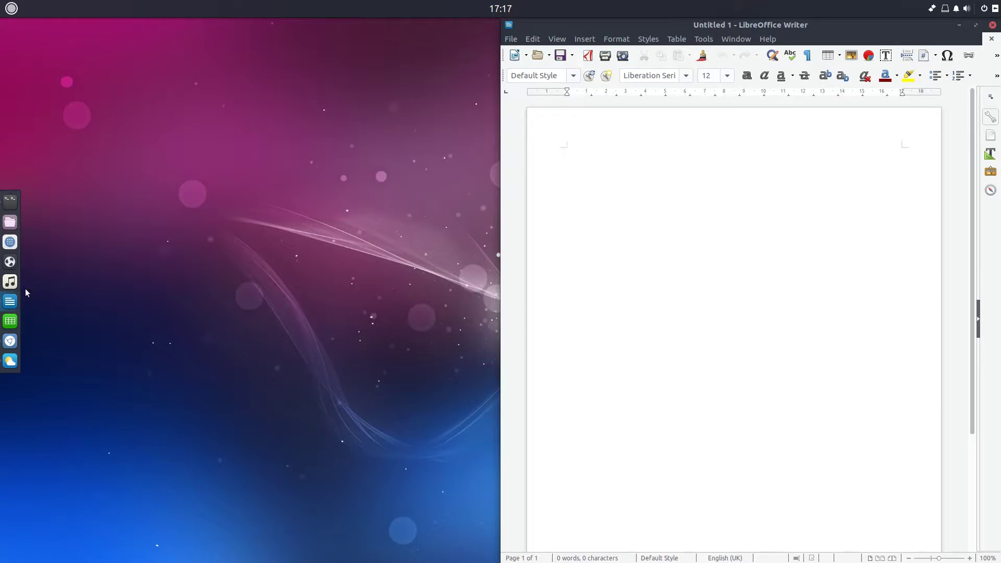
pyautogui.click(10, 341)
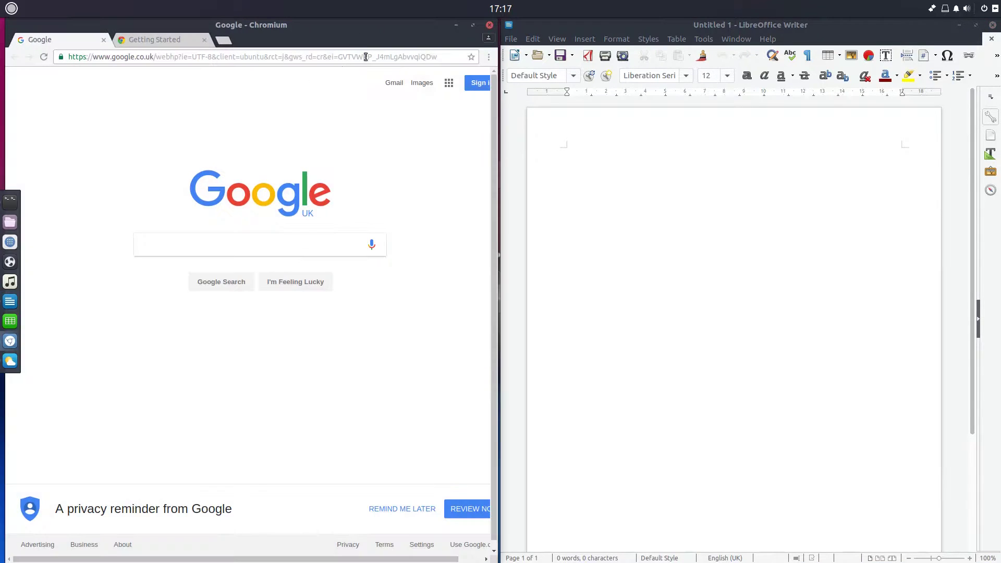
pyautogui.moveTo(396, 32); pyautogui.dragTo(1, 112)
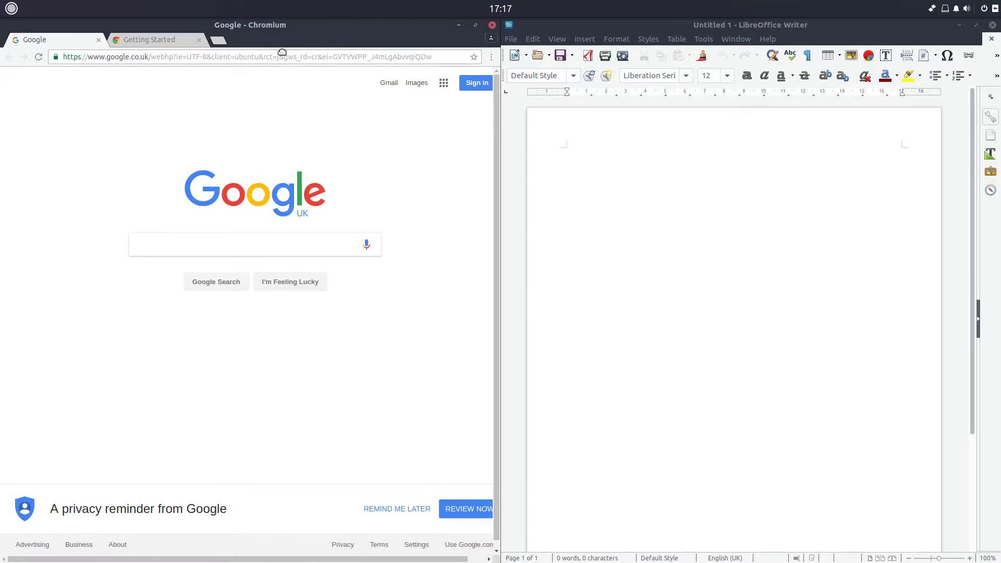
pyautogui.moveTo(282, 52); pyautogui.dragTo(1, 27)
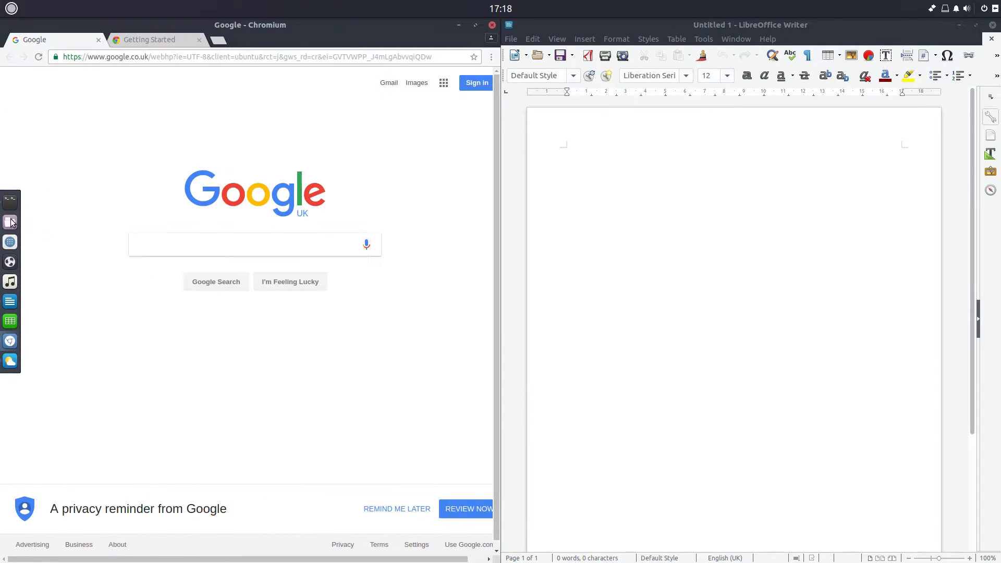
# Step: Open and reposition a file manager window over the tiled windows, and close it along with Chromium and Writer
pyautogui.click(10, 222)
pyautogui.moveTo(320, 51); pyautogui.dragTo(343, 96)
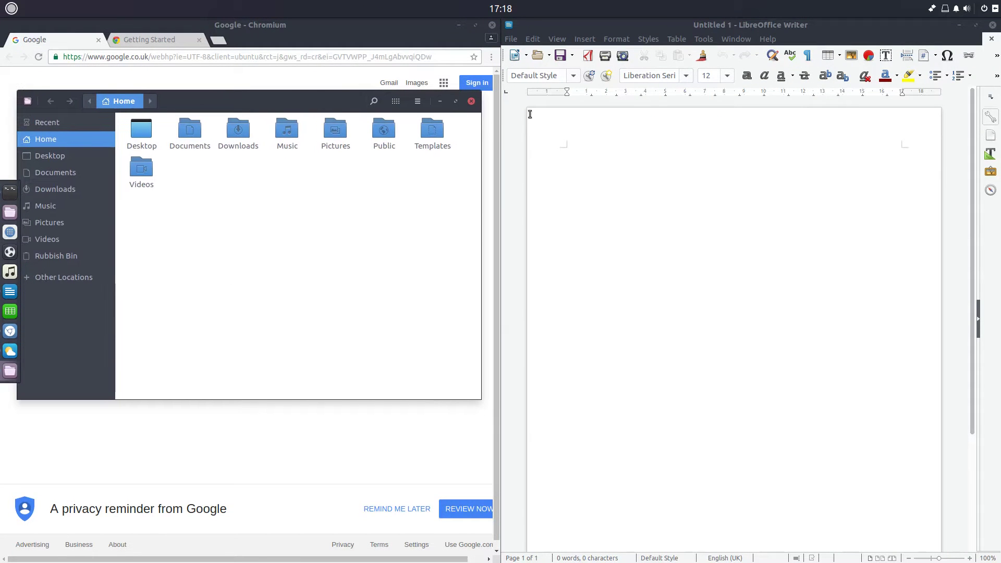
pyautogui.click(470, 101)
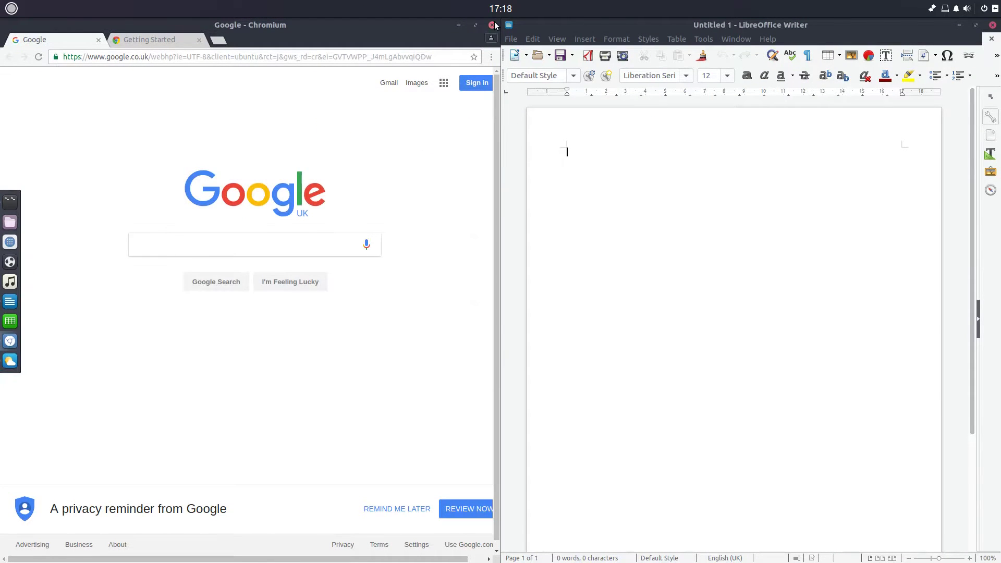
pyautogui.click(492, 25)
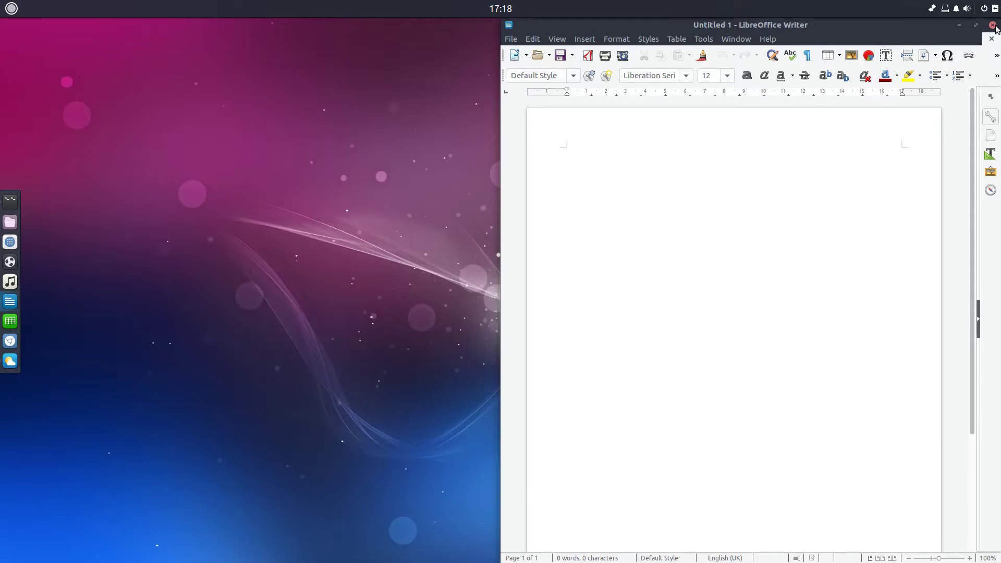
pyautogui.click(993, 26)
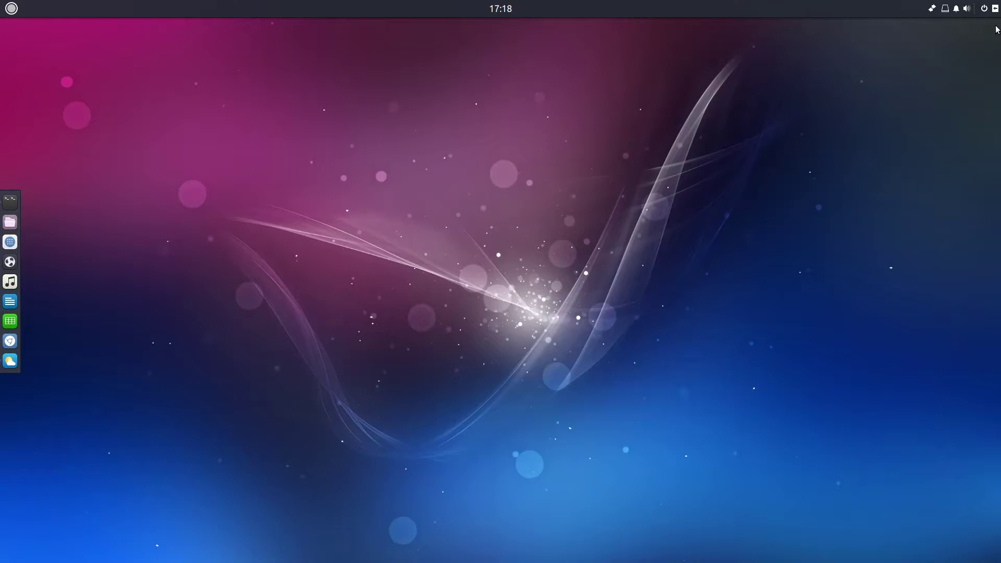
# Step: Browse the Utilities, Preferences and All categories of the application menu
pyautogui.click(3, 8)
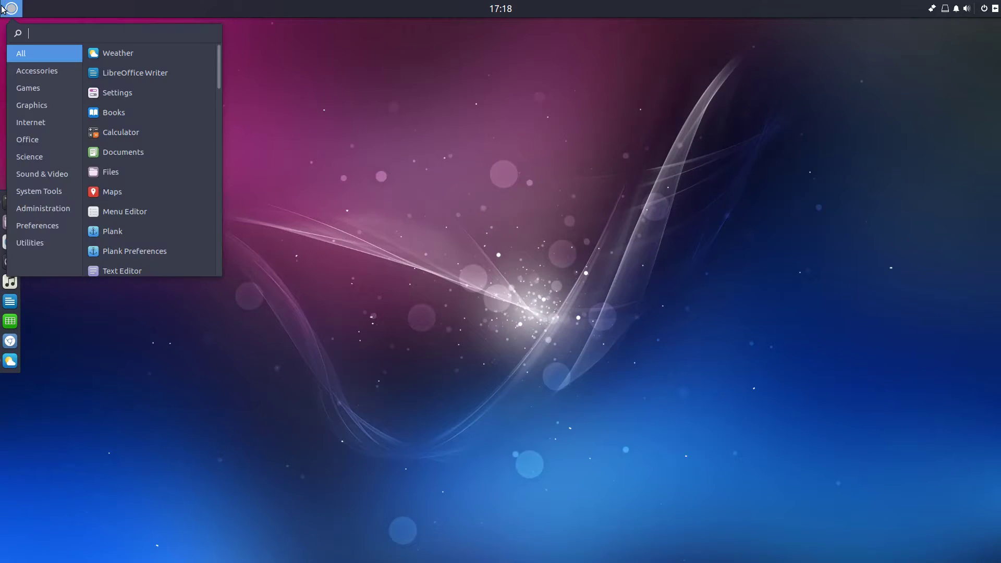
pyautogui.click(44, 243)
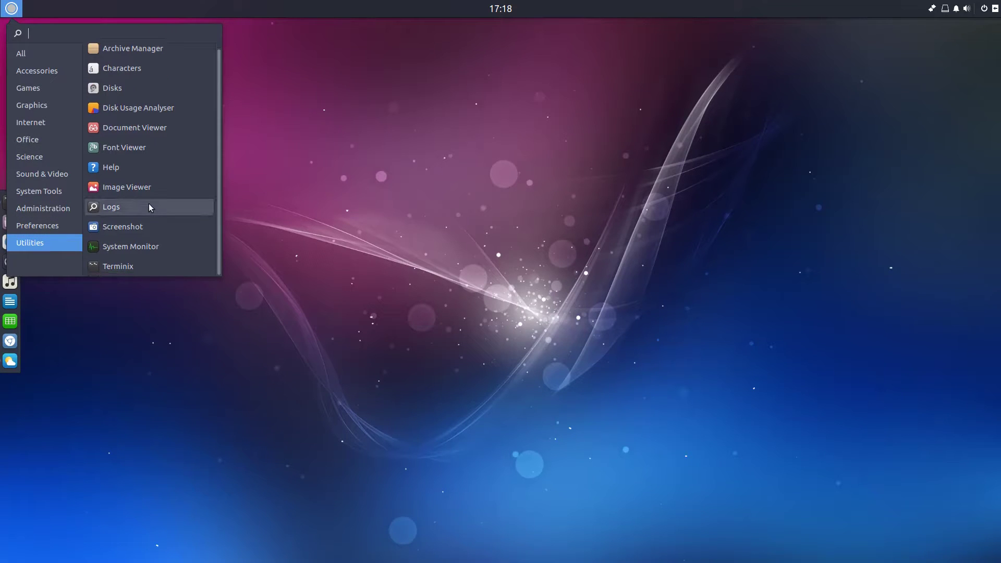
pyautogui.click(47, 224)
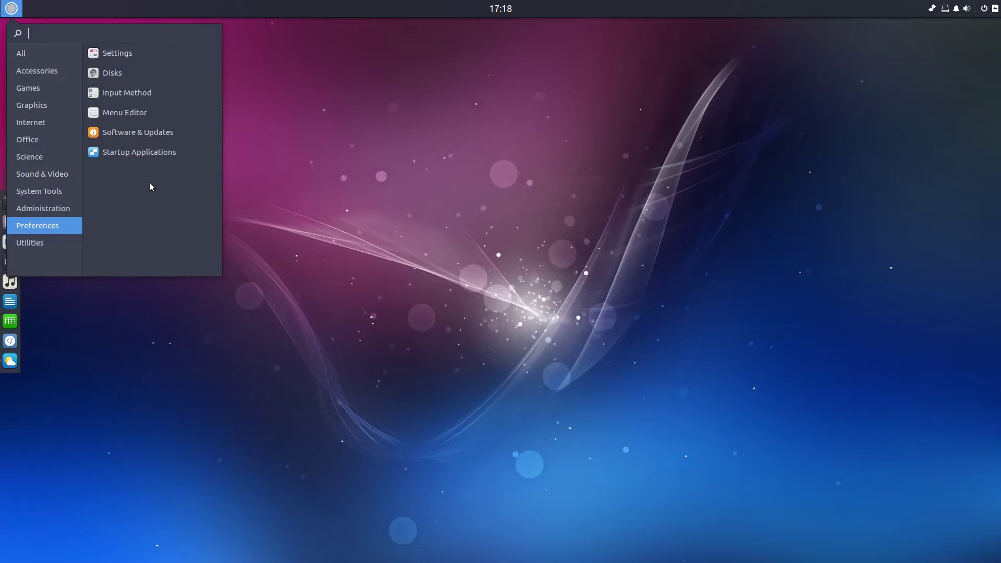
pyautogui.click(29, 58)
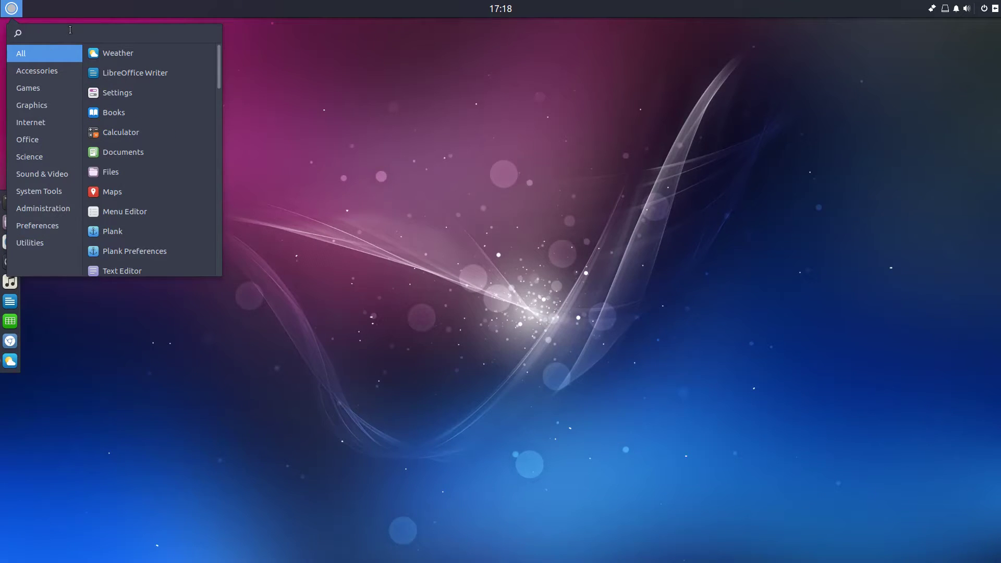
# Step: Search the application menu for "about", clear the search, and close the menu
pyautogui.write('about')
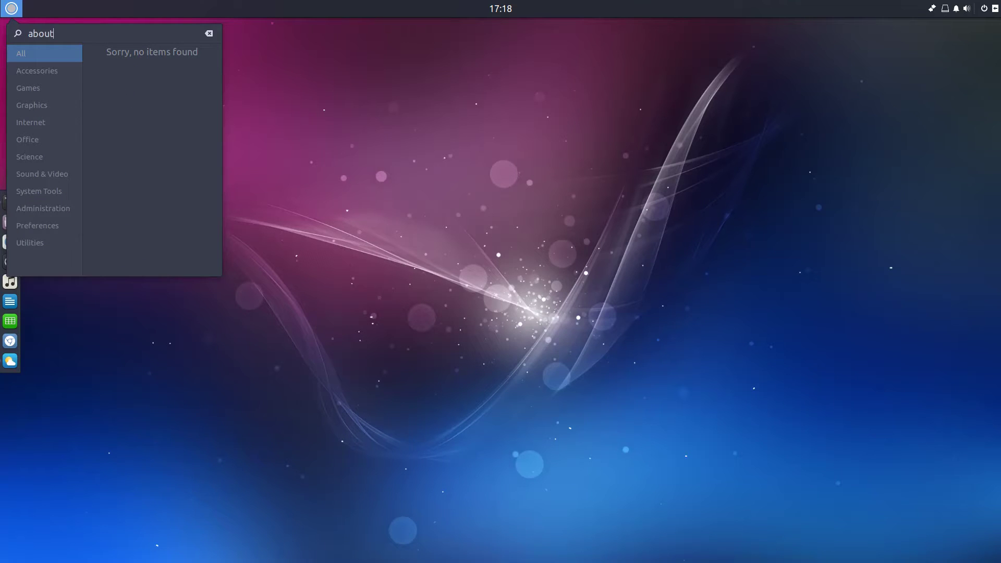
pyautogui.press('BackSpace')
pyautogui.press('BackSpace')
pyautogui.press('BackSpace')
pyautogui.press('BackSpace')
pyautogui.press('BackSpace')
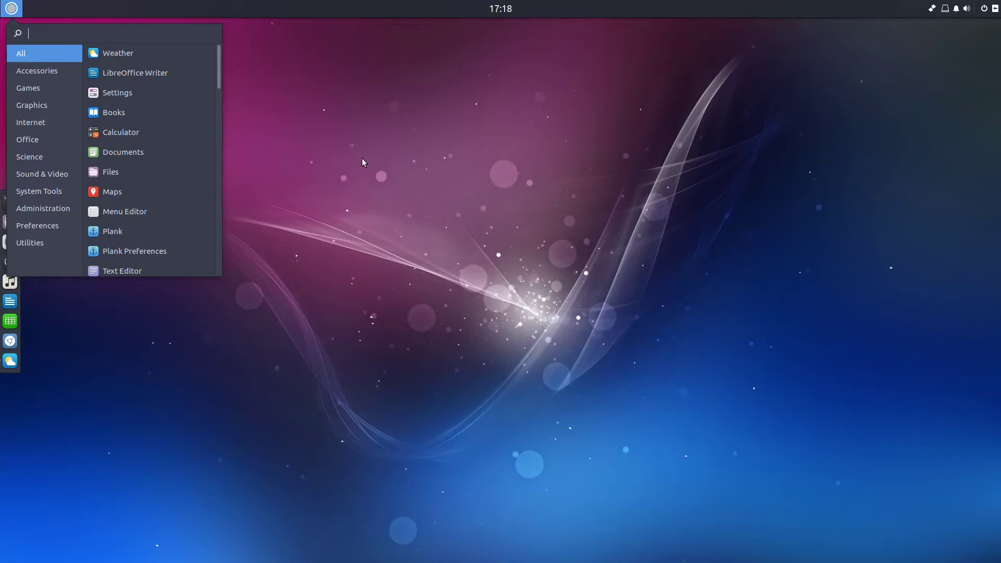
pyautogui.click(269, 346)
pyautogui.click(12, 8)
pyautogui.click(895, 123)
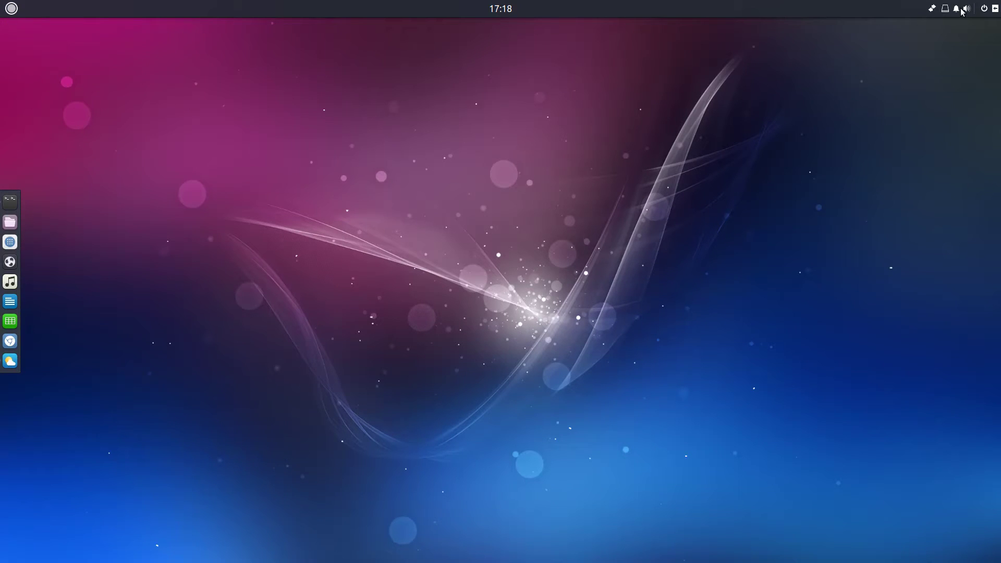
# Step: View the session power options and the volume slider from the panel indicators
pyautogui.click(983, 8)
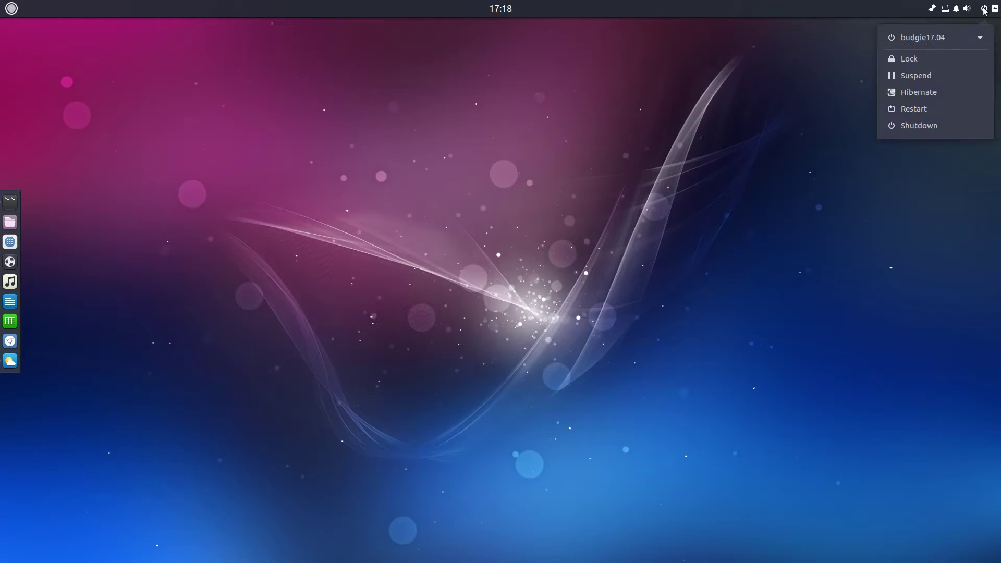
pyautogui.click(963, 9)
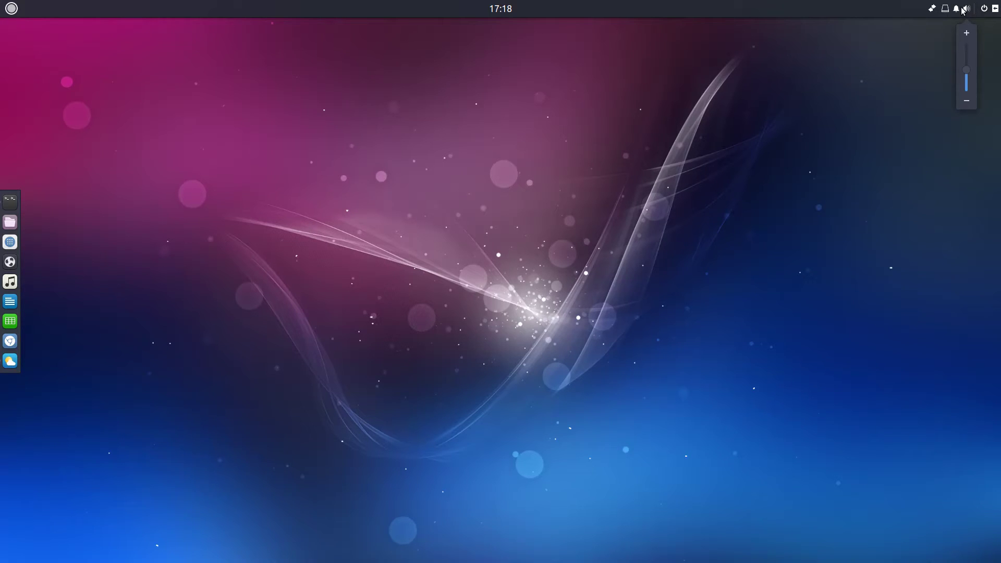
# Step: Collapse and expand the Places list, open the Pictures folder from it, and close the folder window
pyautogui.click(942, 9)
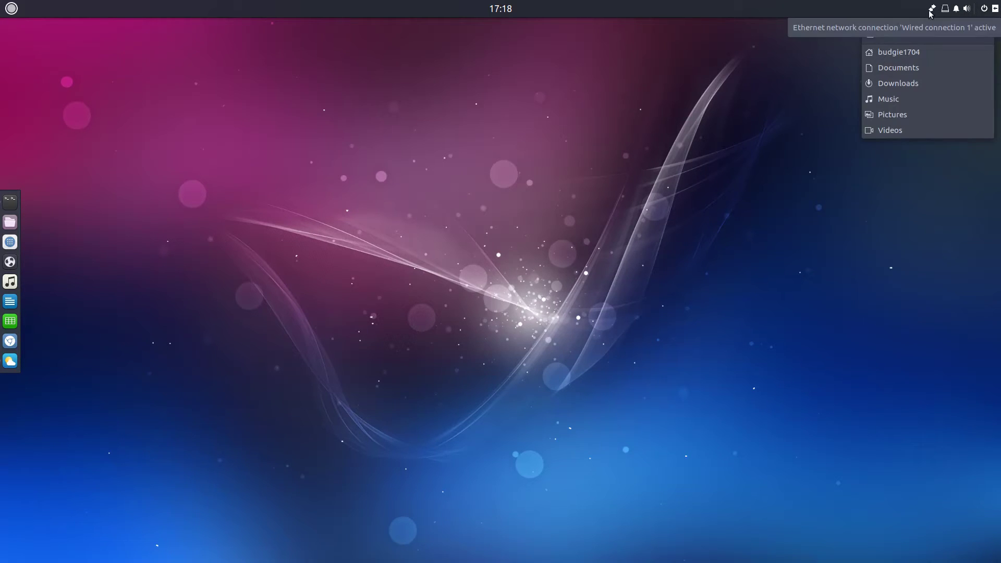
pyautogui.click(976, 33)
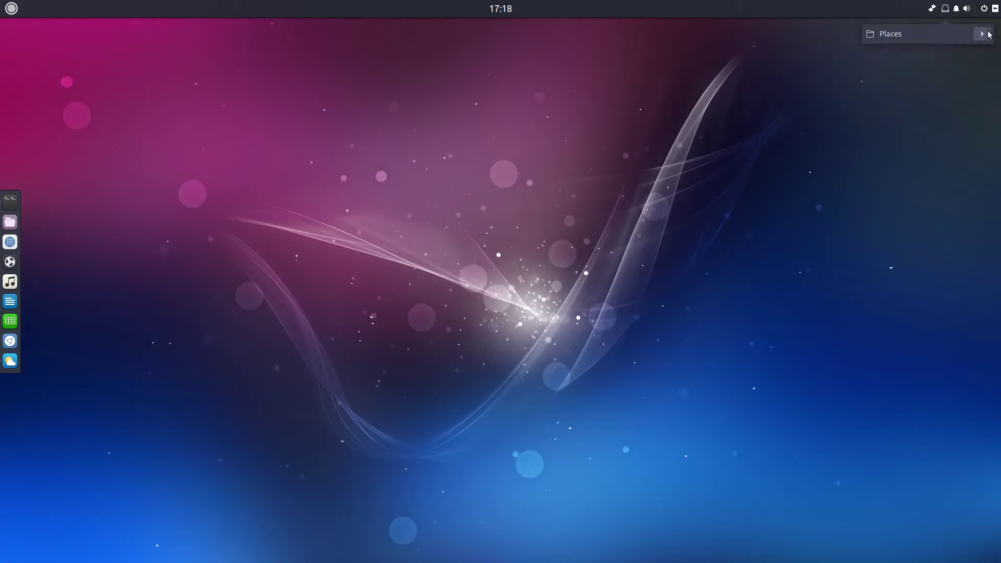
pyautogui.click(976, 32)
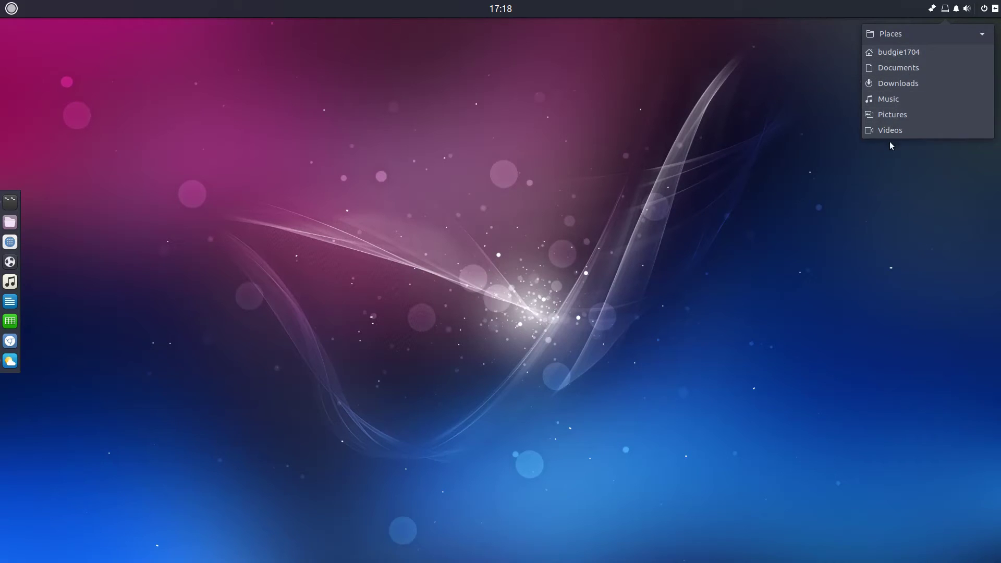
pyautogui.click(900, 115)
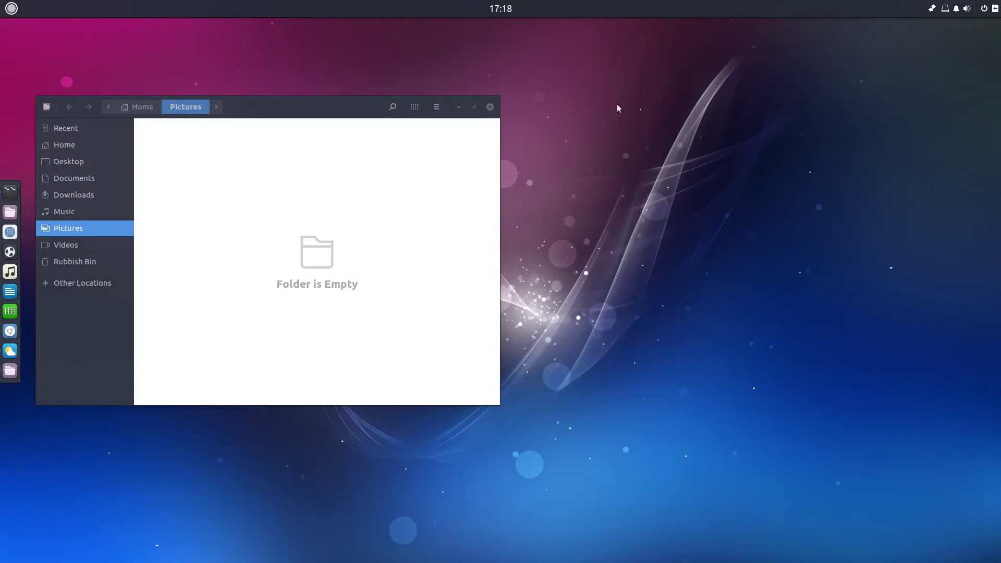
pyautogui.click(491, 107)
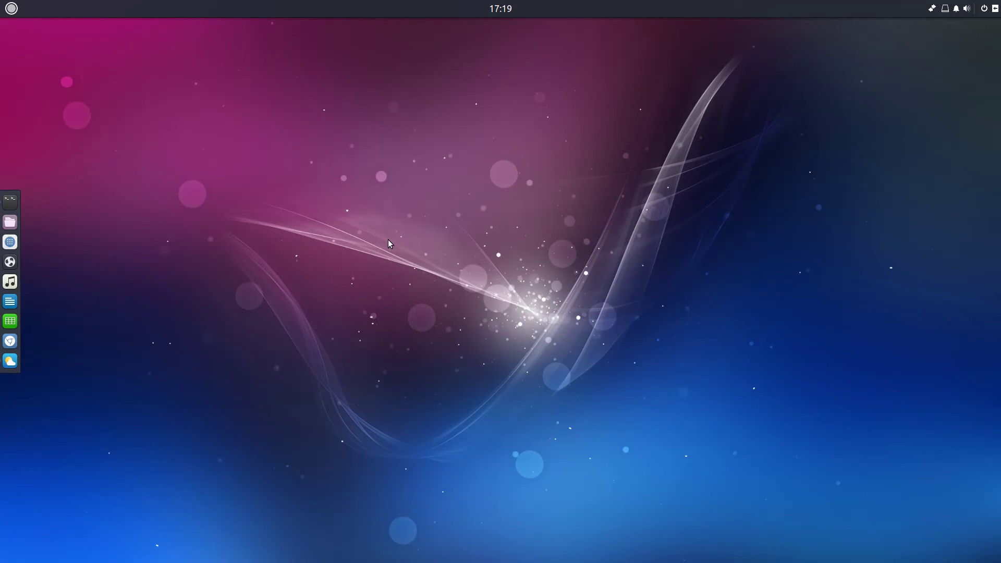
# Step: Open the session power options again to view the lock, suspend, hibernate, restart and shutdown choices
pyautogui.click(984, 9)
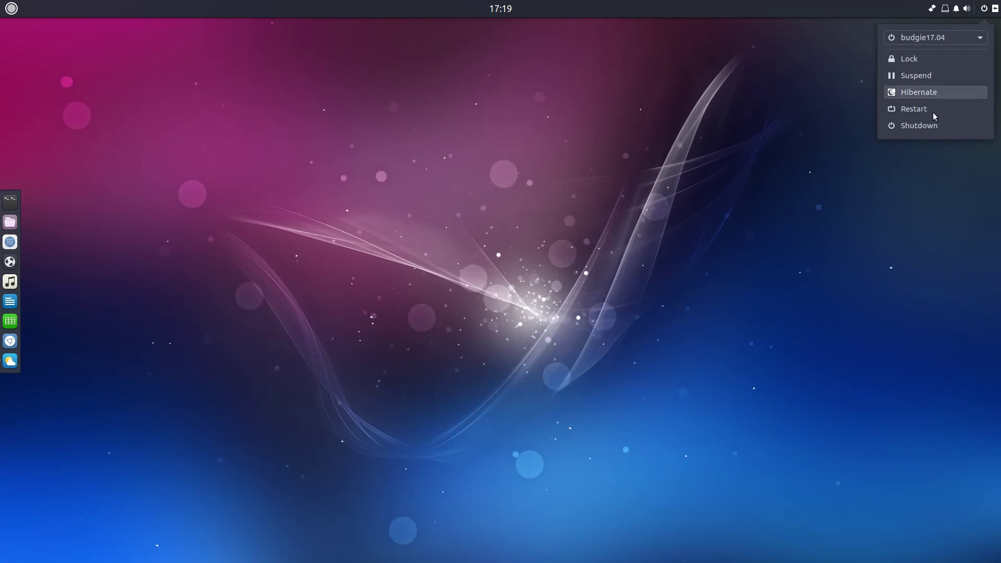